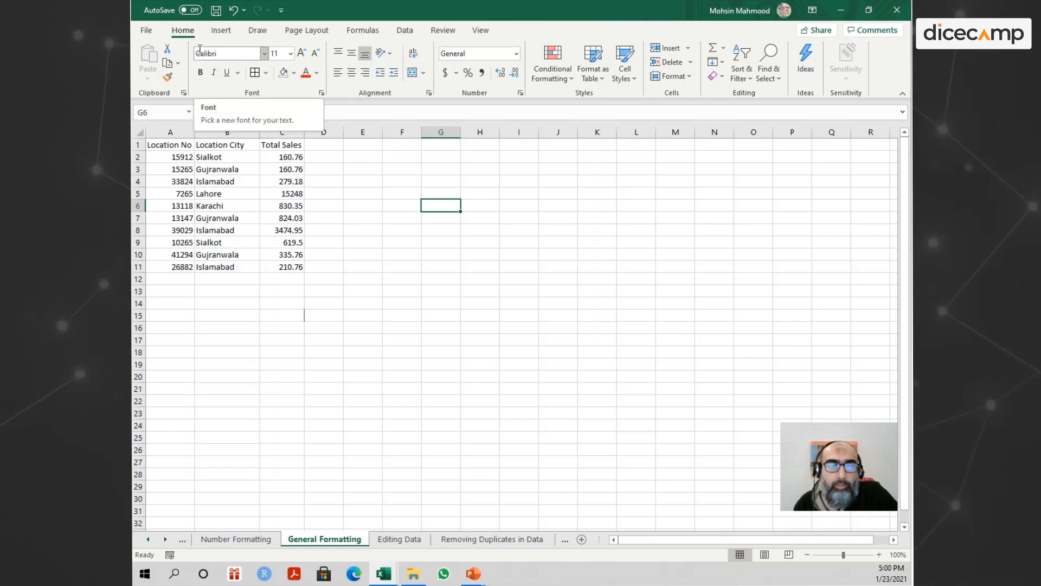
Set the font of the Location No heading in A1 to Algerian
{"action": "left_click", "coordinate": [172, 146]}
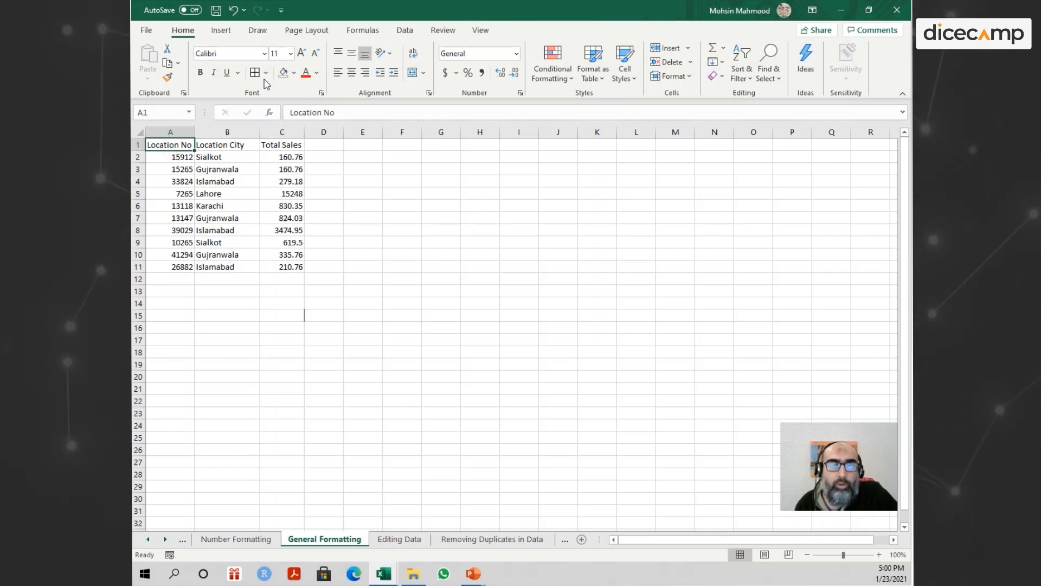
{"action": "left_click", "coordinate": [264, 55]}
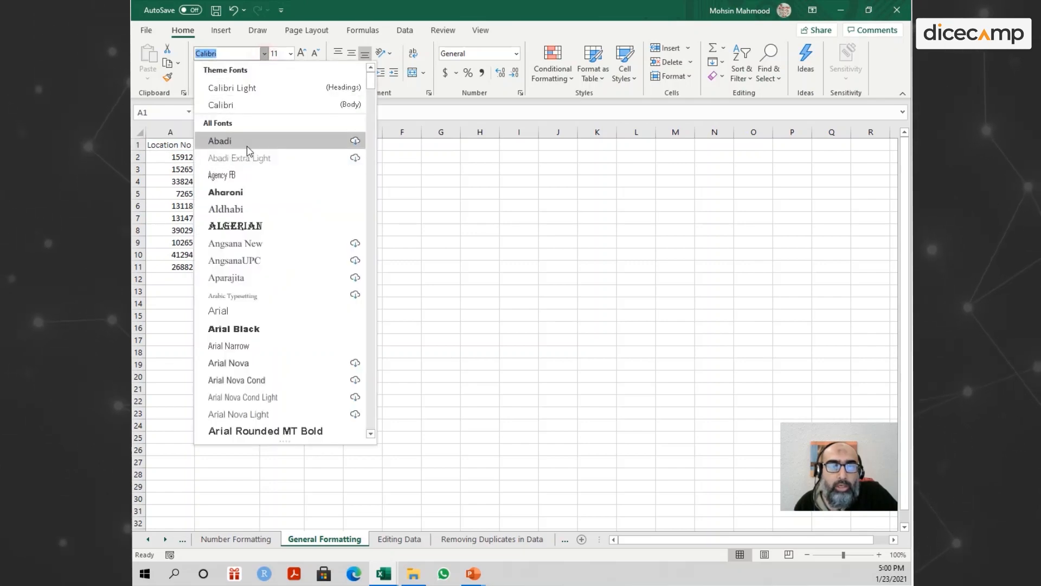
{"action": "scroll", "coordinate": [243, 228], "scroll_direction": "down", "scroll_amount": 4}
{"action": "scroll", "coordinate": [242, 228], "scroll_direction": "up", "scroll_amount": 3}
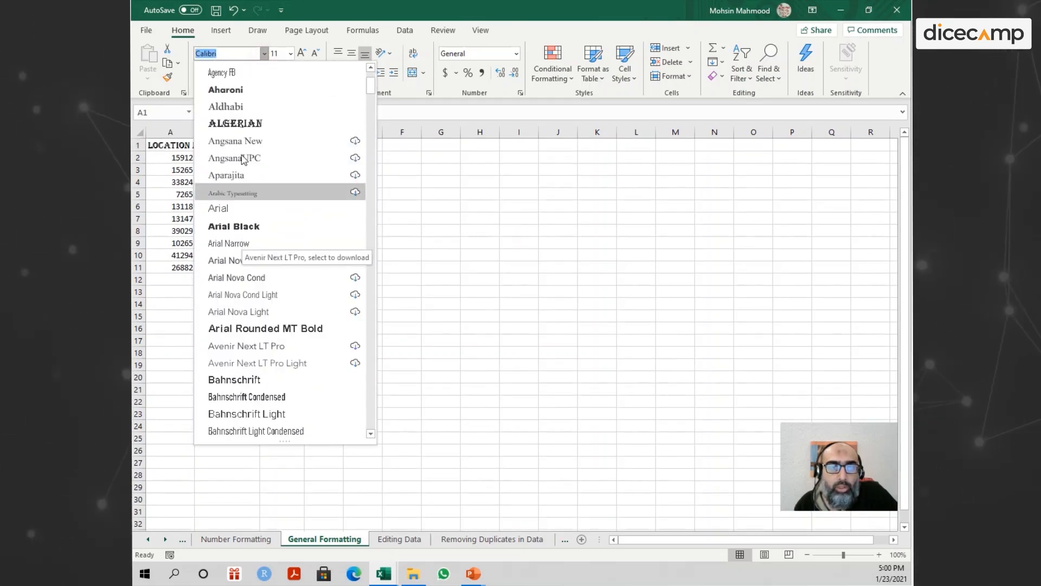
{"action": "left_click", "coordinate": [243, 119]}
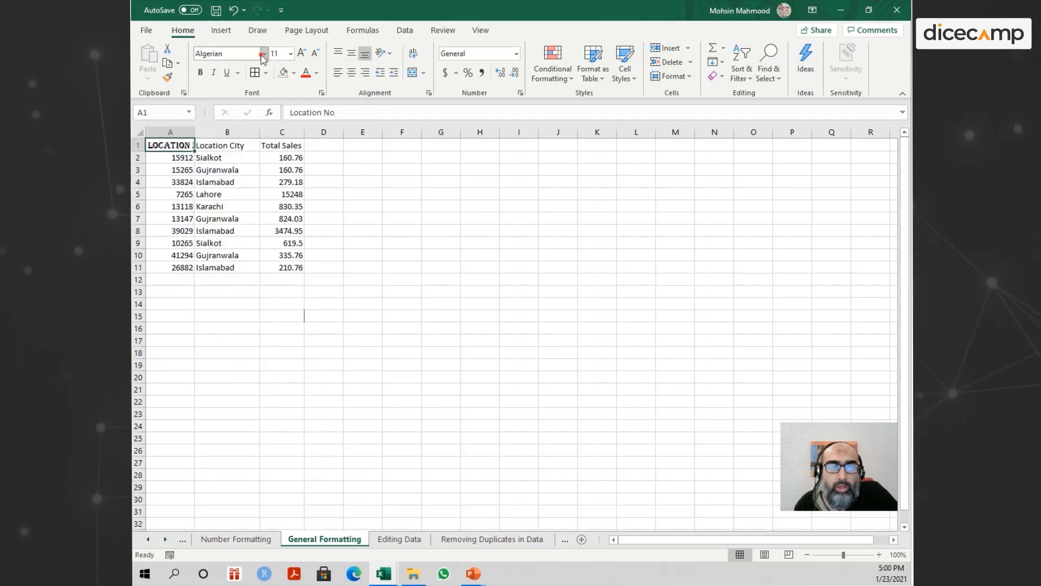
Set the Location No heading's font to Castellar and autofit column A to its contents
{"action": "left_click", "coordinate": [264, 54]}
{"action": "scroll", "coordinate": [249, 333], "scroll_direction": "down", "scroll_amount": 6}
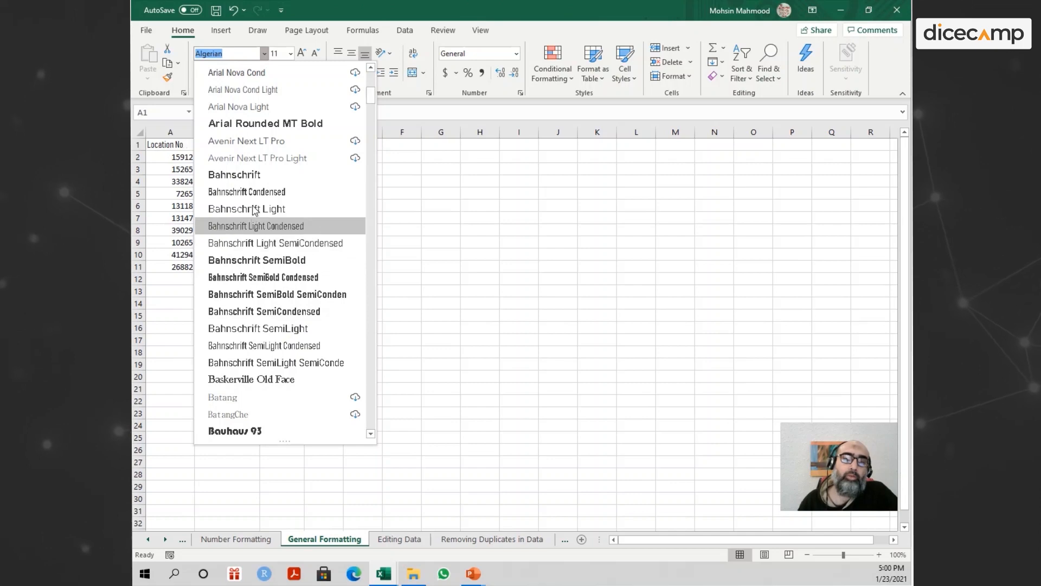
{"action": "scroll", "coordinate": [257, 294], "scroll_direction": "down", "scroll_amount": 3}
{"action": "scroll", "coordinate": [268, 303], "scroll_direction": "down", "scroll_amount": 7}
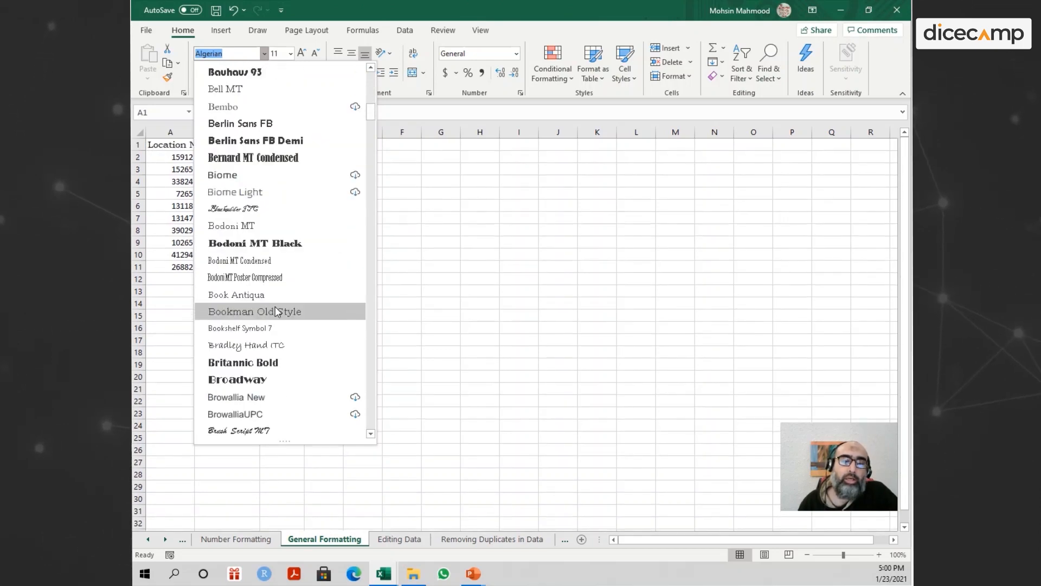
{"action": "scroll", "coordinate": [276, 311], "scroll_direction": "down", "scroll_amount": 2}
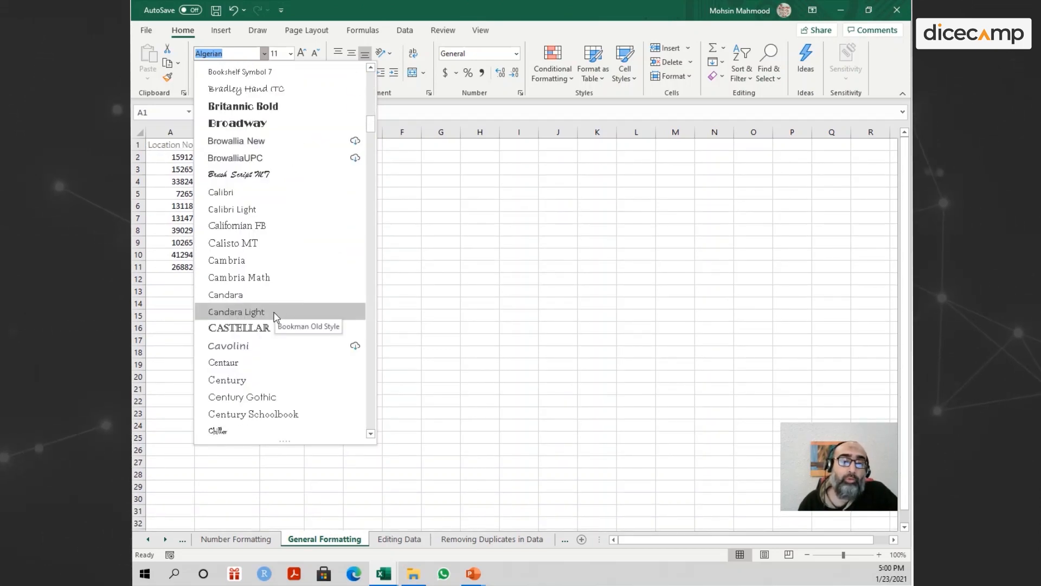
{"action": "scroll", "coordinate": [265, 327], "scroll_direction": "down", "scroll_amount": 2}
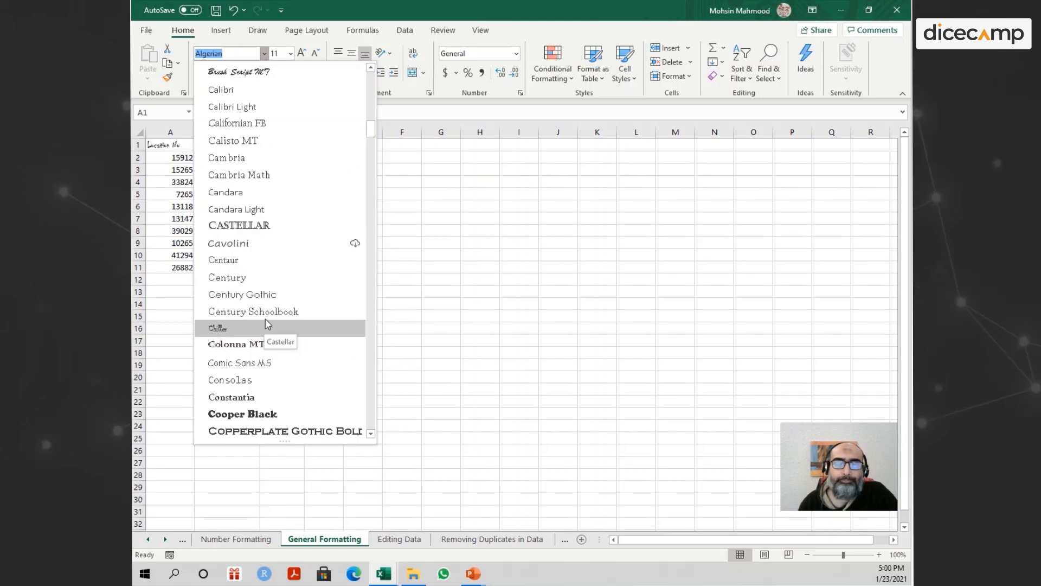
{"action": "left_click", "coordinate": [237, 226]}
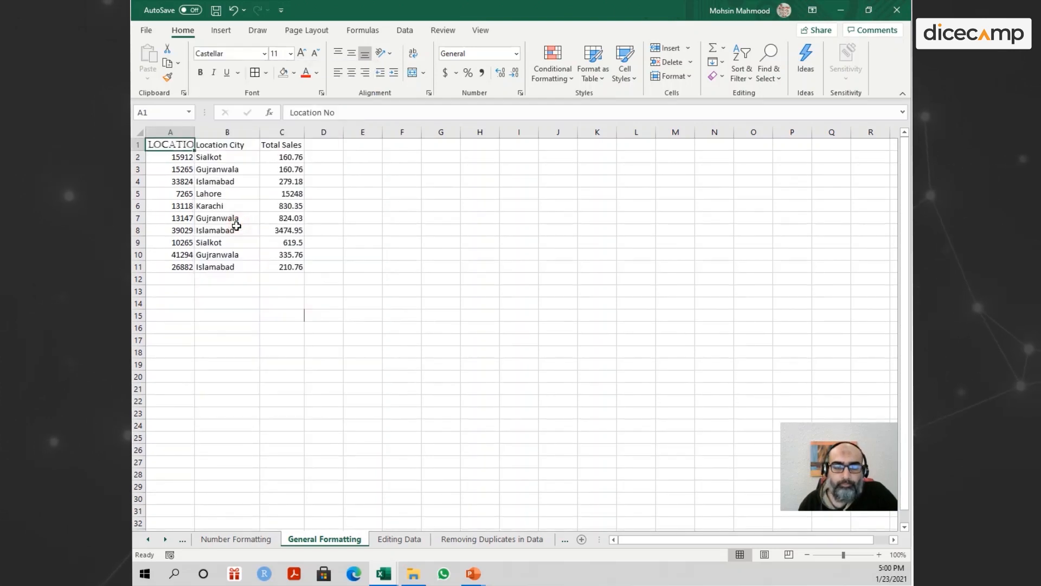
{"action": "double_click", "coordinate": [194, 134]}
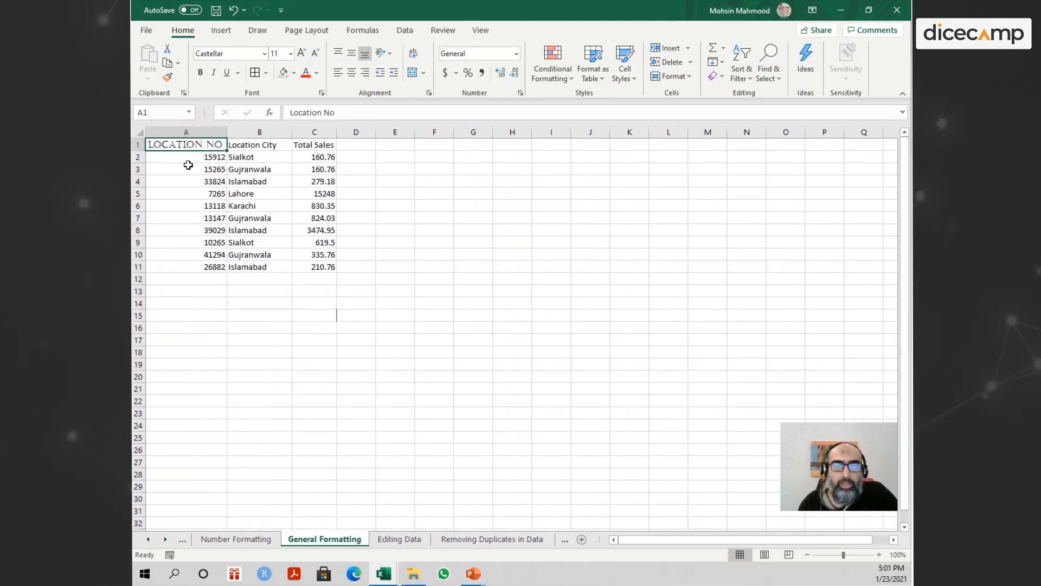
{"action": "left_click", "coordinate": [264, 54]}
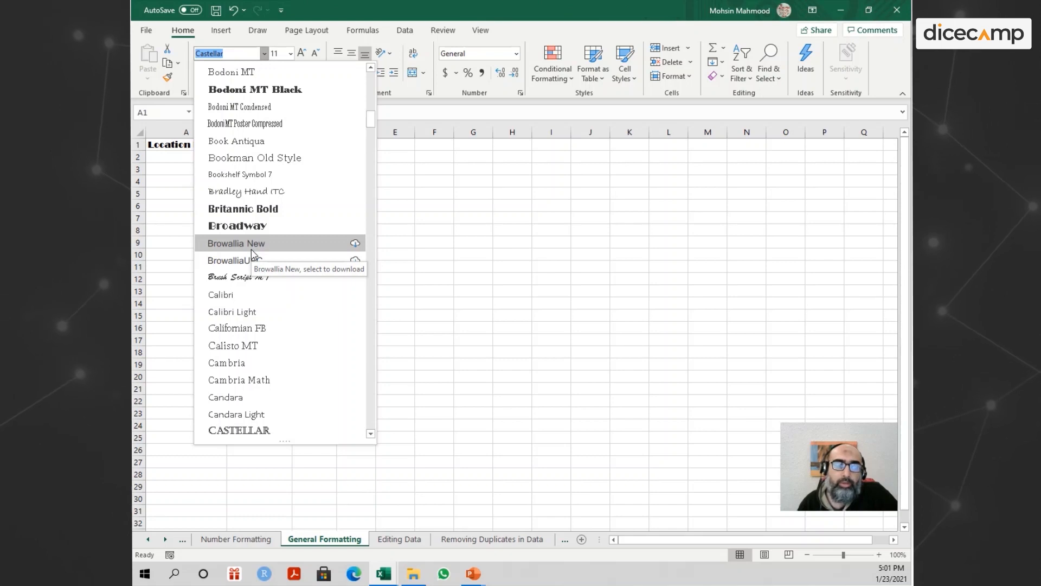
{"action": "key", "text": "Escape"}
Set the Location City heading in B1 to font size 24 and autofit column B
{"action": "left_click", "coordinate": [233, 155]}
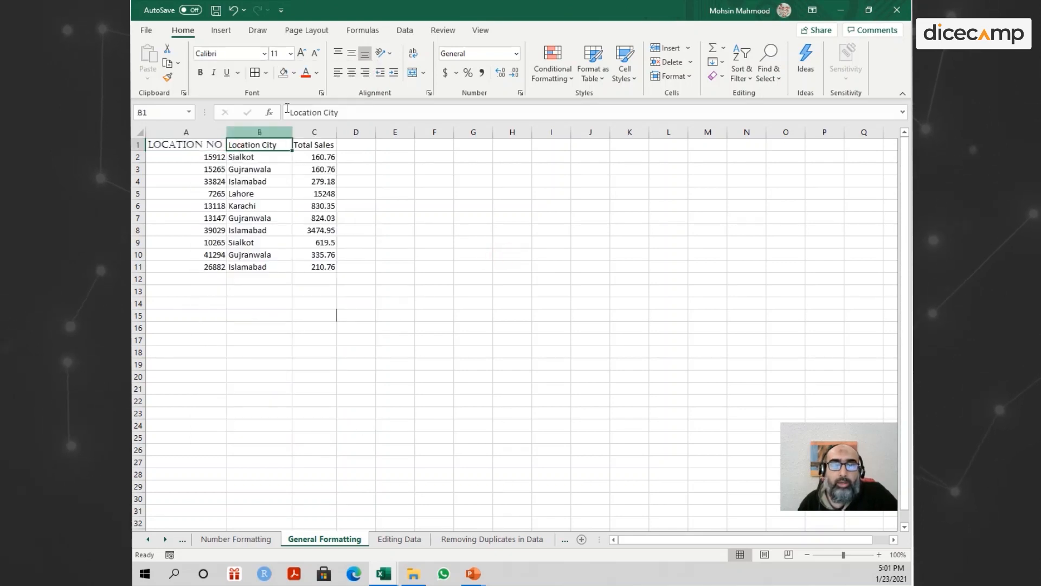
{"action": "left_click", "coordinate": [292, 54]}
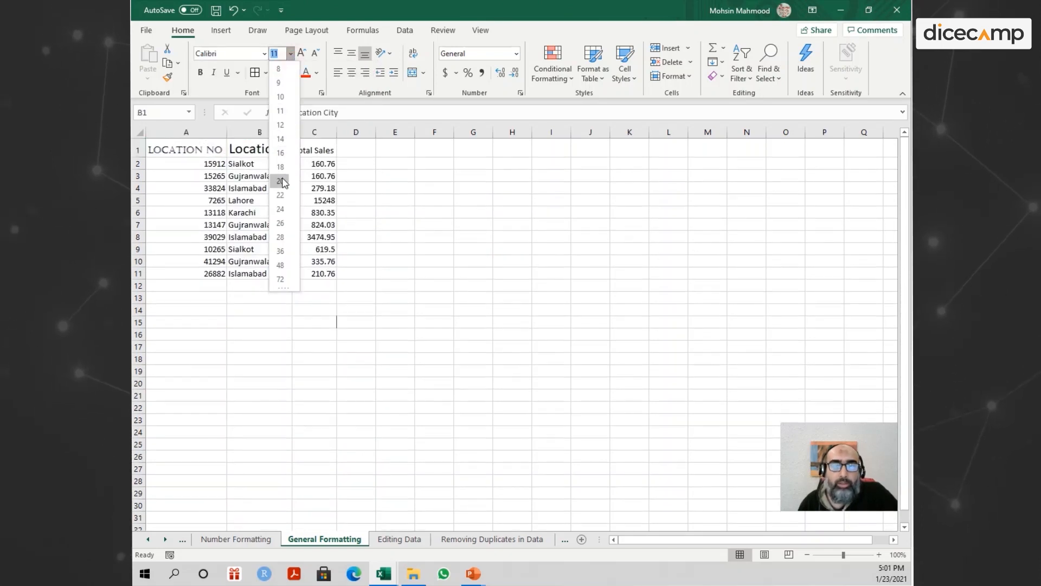
{"action": "left_click", "coordinate": [281, 209]}
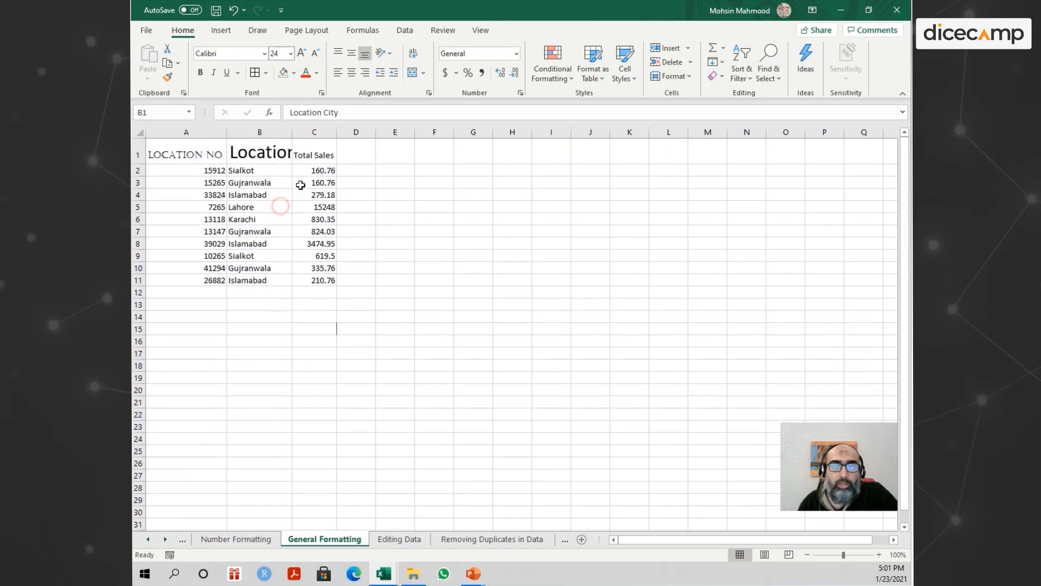
{"action": "double_click", "coordinate": [296, 131]}
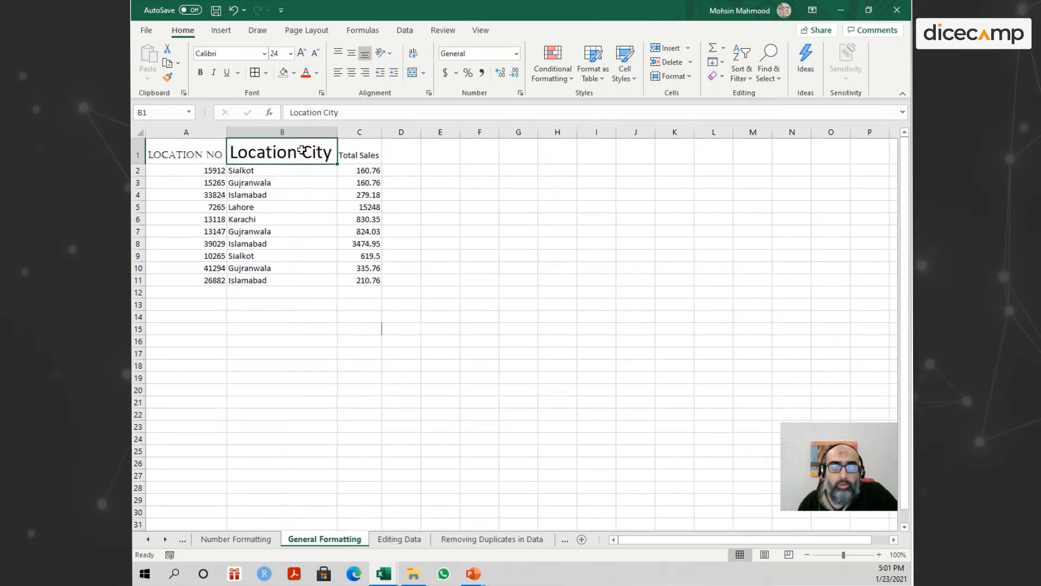
Increase the Total Sales heading in C1 to font size 14 and autofit column C
{"action": "left_click", "coordinate": [349, 150]}
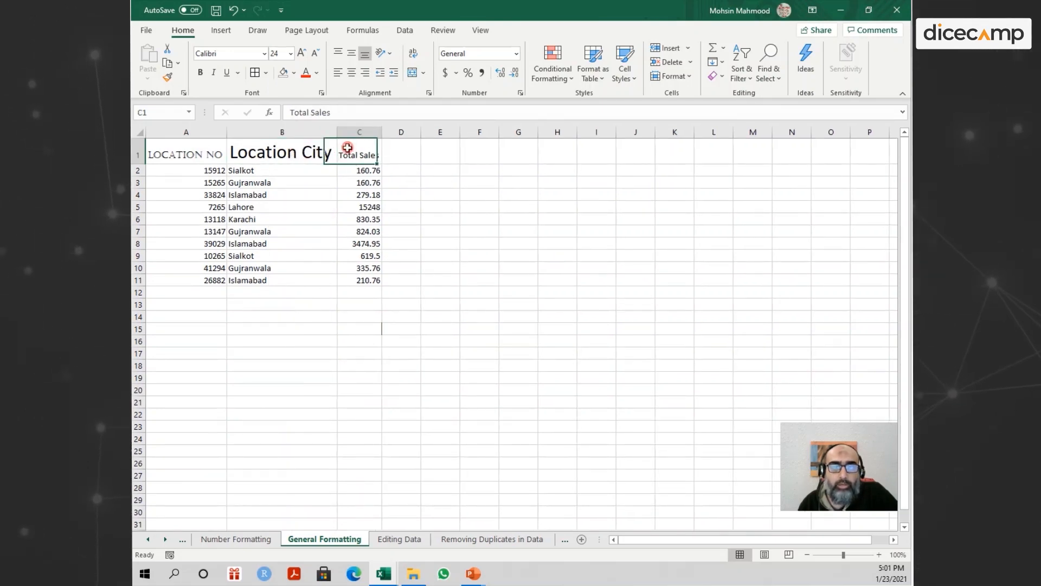
{"action": "left_click", "coordinate": [301, 53]}
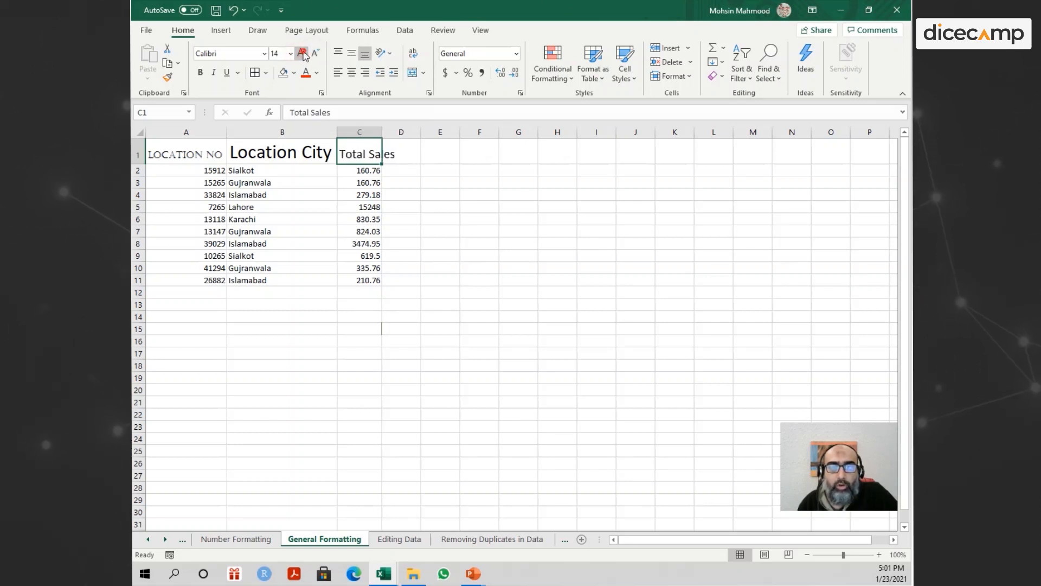
{"action": "double_click", "coordinate": [382, 128]}
Increase the font size of the first sales value in C2 by several increments
{"action": "left_click", "coordinate": [360, 169]}
{"action": "left_click", "coordinate": [302, 53]}
{"action": "left_click", "coordinate": [302, 53]}
{"action": "left_click", "coordinate": [302, 53]}
{"action": "left_click", "coordinate": [302, 53]}
{"action": "left_click", "coordinate": [208, 176]}
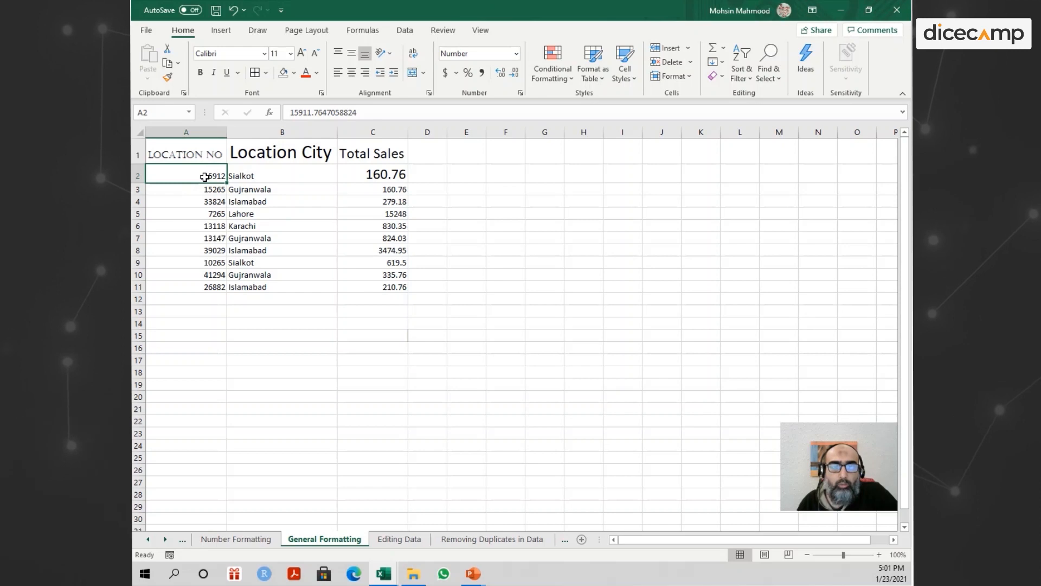
Apply bold, italic and underline formatting to the cells in A3:C5
{"action": "left_click_drag", "start_coordinate": [200, 191], "coordinate": [382, 206]}
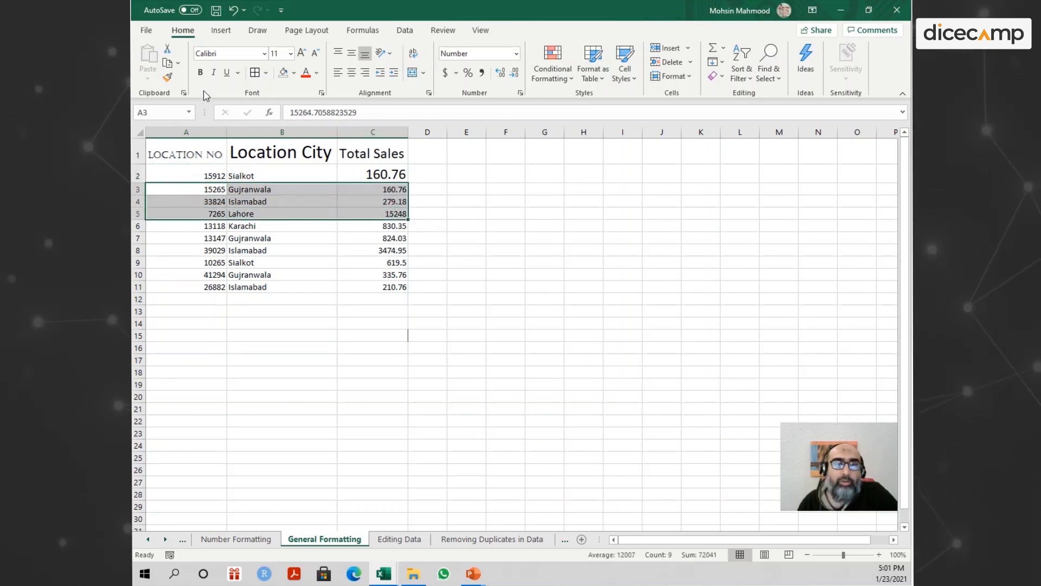
{"action": "left_click", "coordinate": [201, 72]}
{"action": "left_click", "coordinate": [214, 72]}
{"action": "left_click", "coordinate": [226, 72]}
{"action": "left_click", "coordinate": [271, 250]}
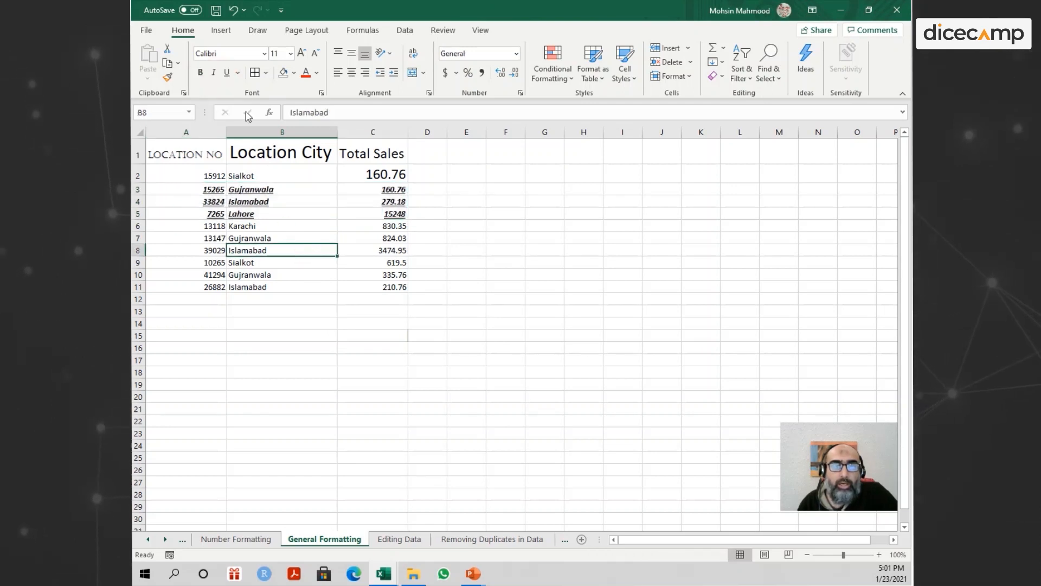
Apply a double underline to the Lahore row in A5:C5
{"action": "left_click", "coordinate": [239, 74]}
{"action": "left_click", "coordinate": [249, 206]}
{"action": "left_click_drag", "start_coordinate": [189, 214], "coordinate": [393, 213]}
{"action": "left_click", "coordinate": [238, 73]}
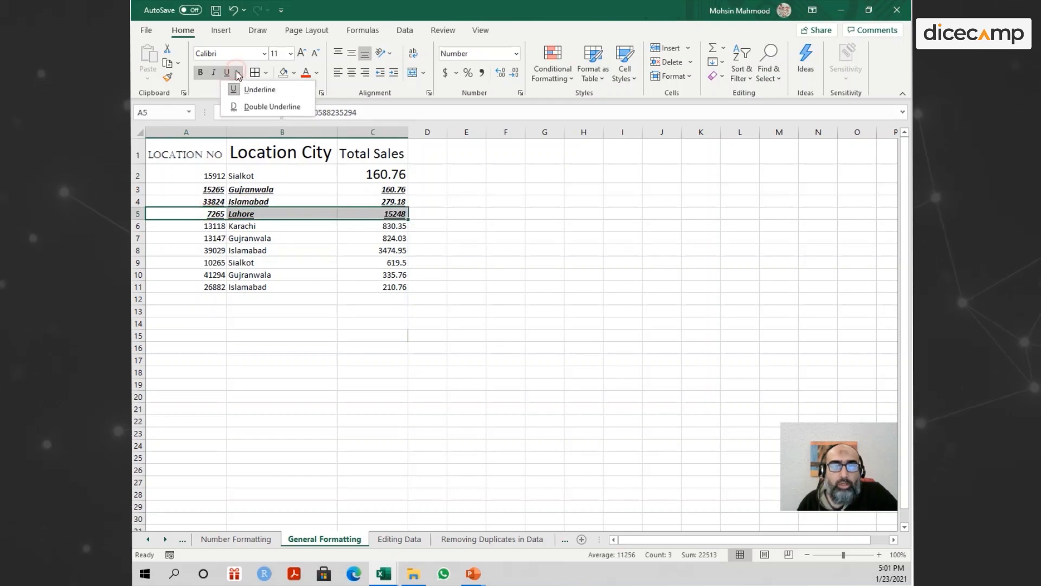
{"action": "left_click", "coordinate": [263, 108]}
{"action": "left_click", "coordinate": [277, 240]}
{"action": "left_click_drag", "start_coordinate": [217, 216], "coordinate": [381, 217]}
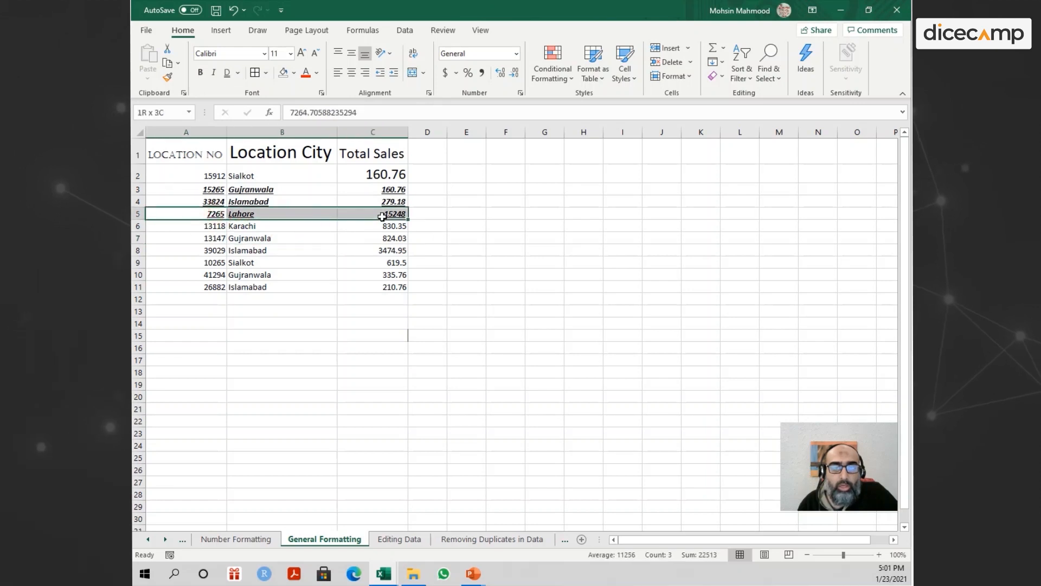
{"action": "left_click", "coordinate": [238, 73]}
{"action": "left_click", "coordinate": [205, 84]}
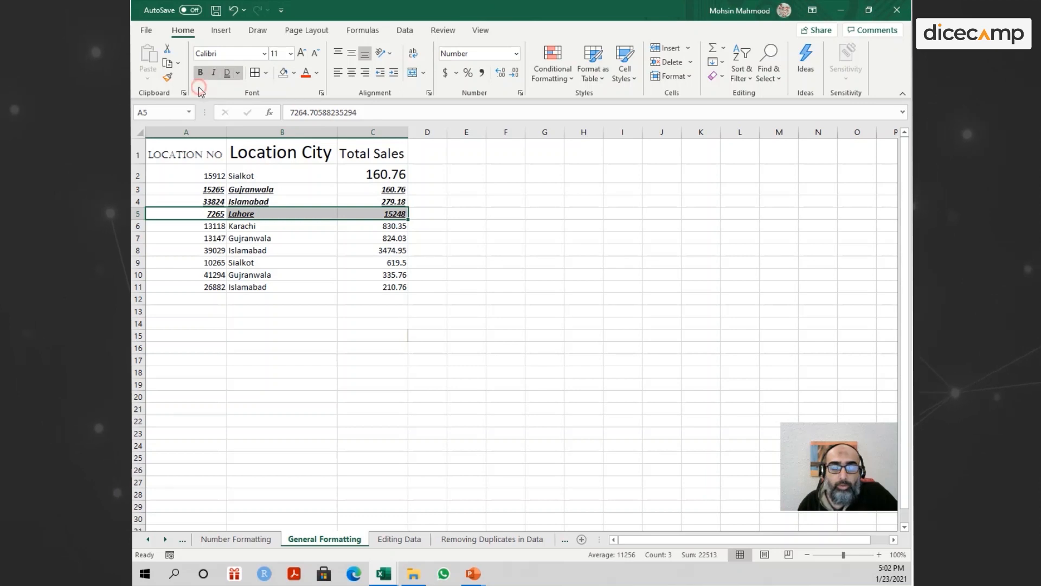
Apply all borders to the range A6:C9
{"action": "left_click_drag", "start_coordinate": [209, 226], "coordinate": [381, 261]}
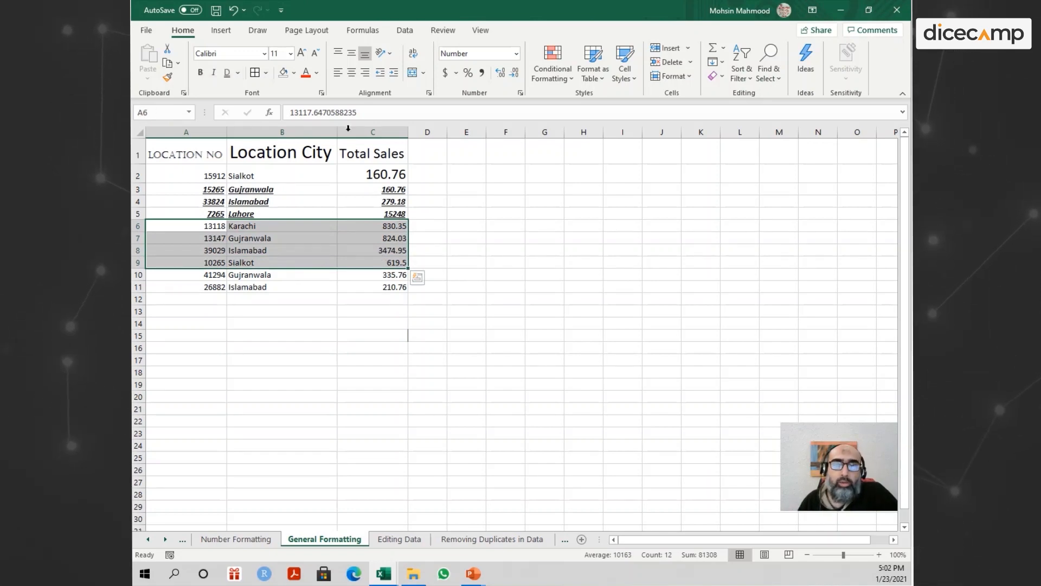
{"action": "left_click", "coordinate": [267, 73]}
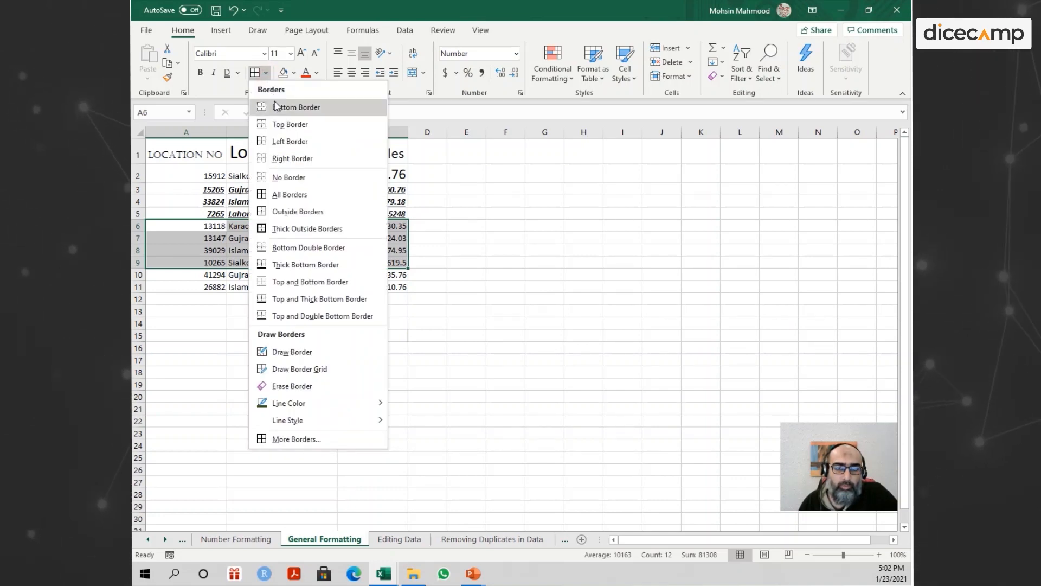
{"action": "left_click", "coordinate": [277, 196]}
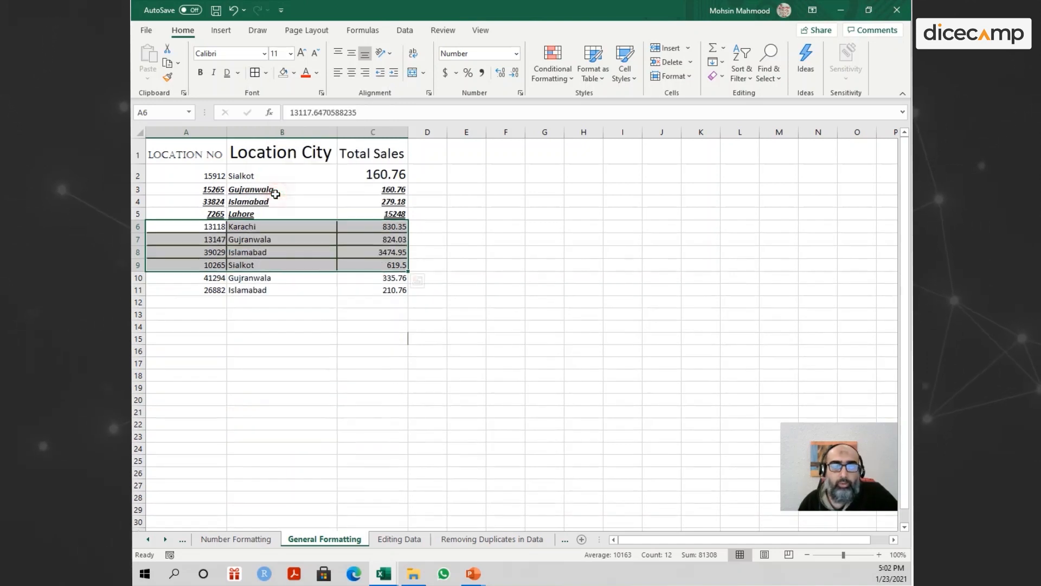
{"action": "left_click", "coordinate": [335, 374]}
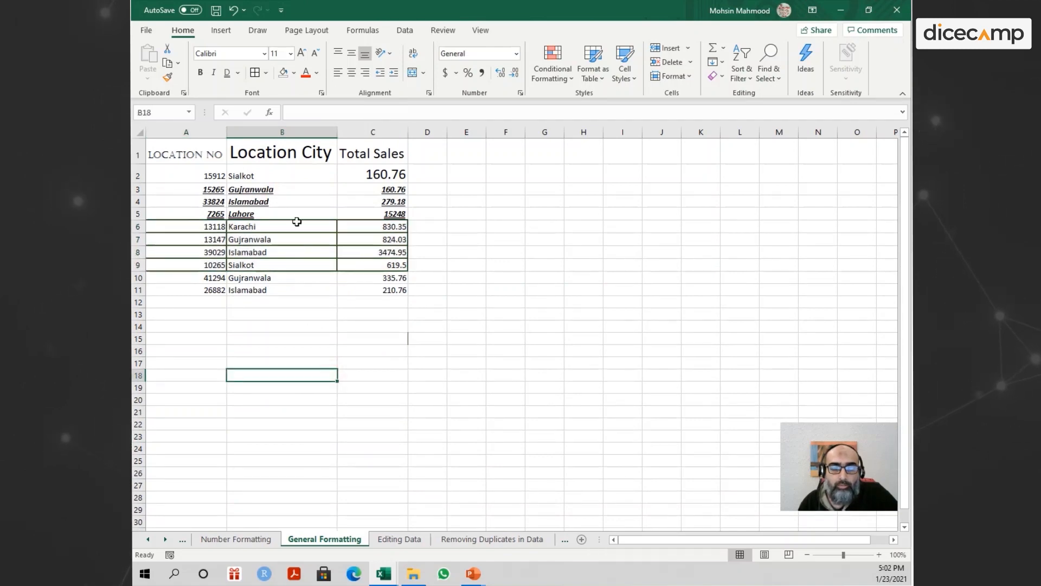
Set the border line color to black and apply all borders to the range A10:C11
{"action": "left_click", "coordinate": [267, 73]}
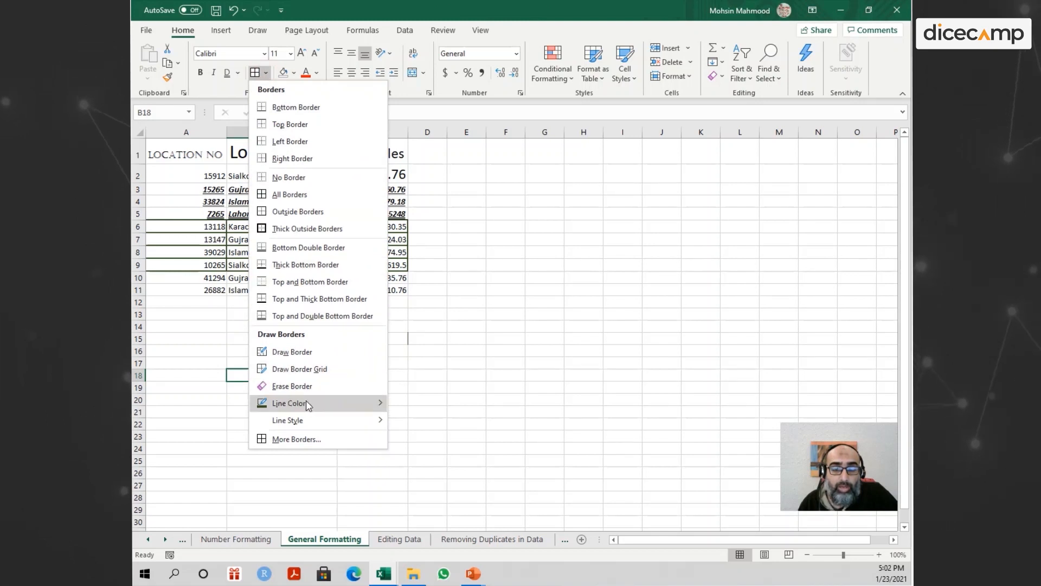
{"action": "mouse_move", "coordinate": [307, 406]}
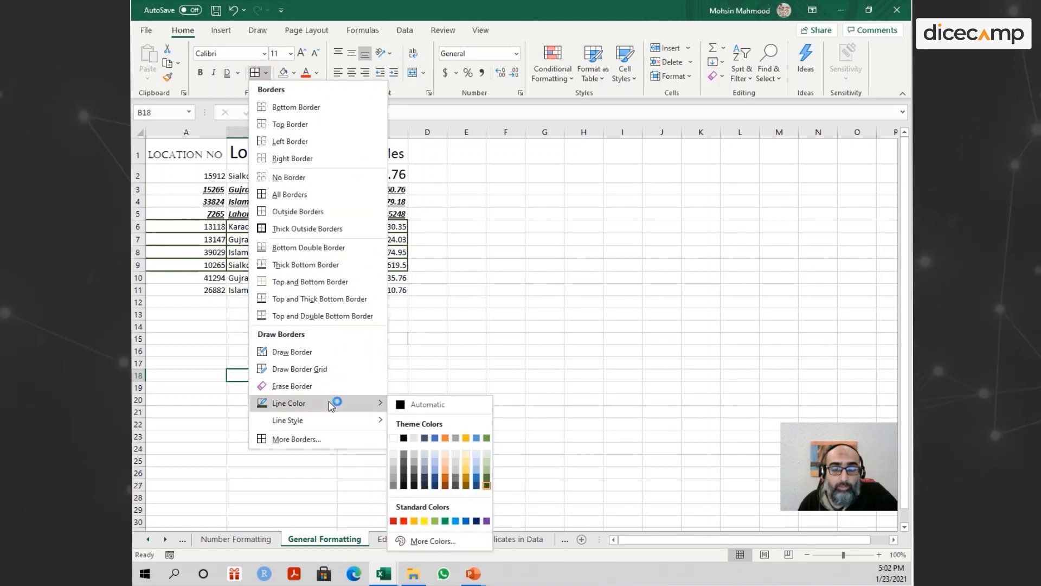
{"action": "left_click", "coordinate": [404, 437]}
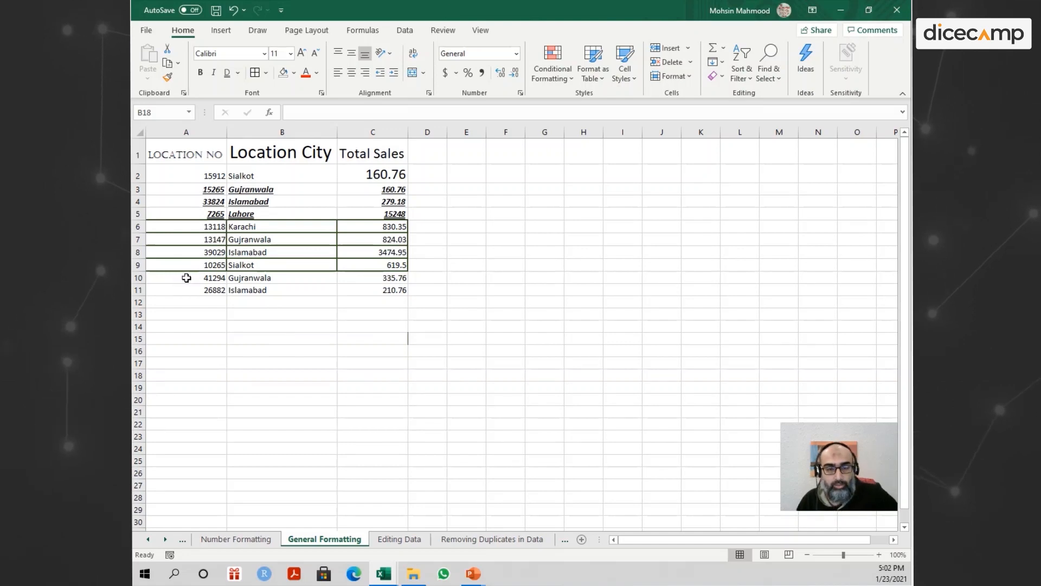
{"action": "left_click_drag", "start_coordinate": [186, 277], "coordinate": [372, 293]}
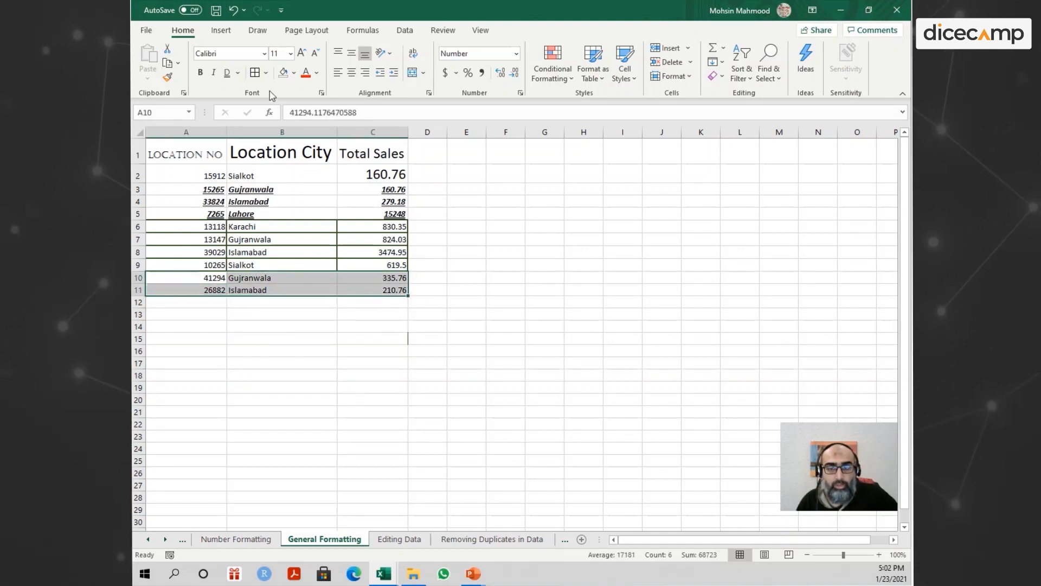
{"action": "left_click", "coordinate": [266, 72]}
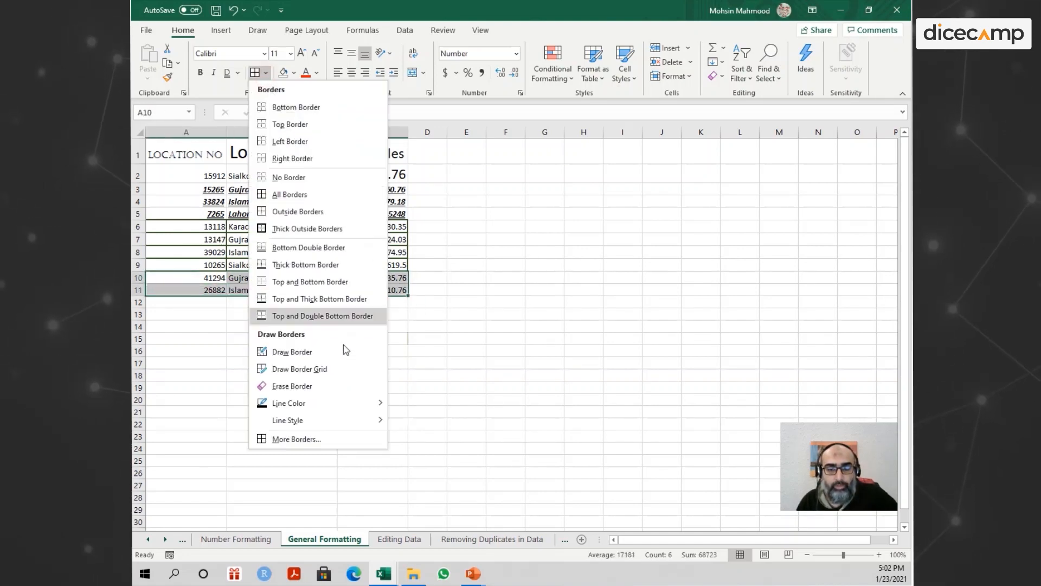
{"action": "left_click", "coordinate": [284, 194]}
{"action": "left_click", "coordinate": [311, 341]}
{"action": "left_click", "coordinate": [191, 273]}
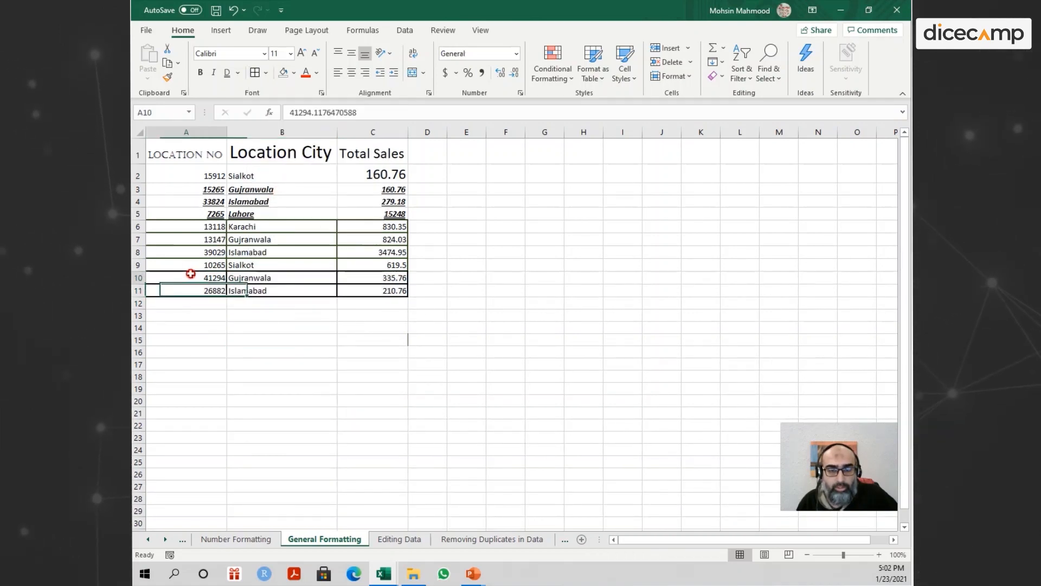
{"action": "left_click_drag", "start_coordinate": [191, 274], "coordinate": [397, 289]}
{"action": "left_click", "coordinate": [282, 283]}
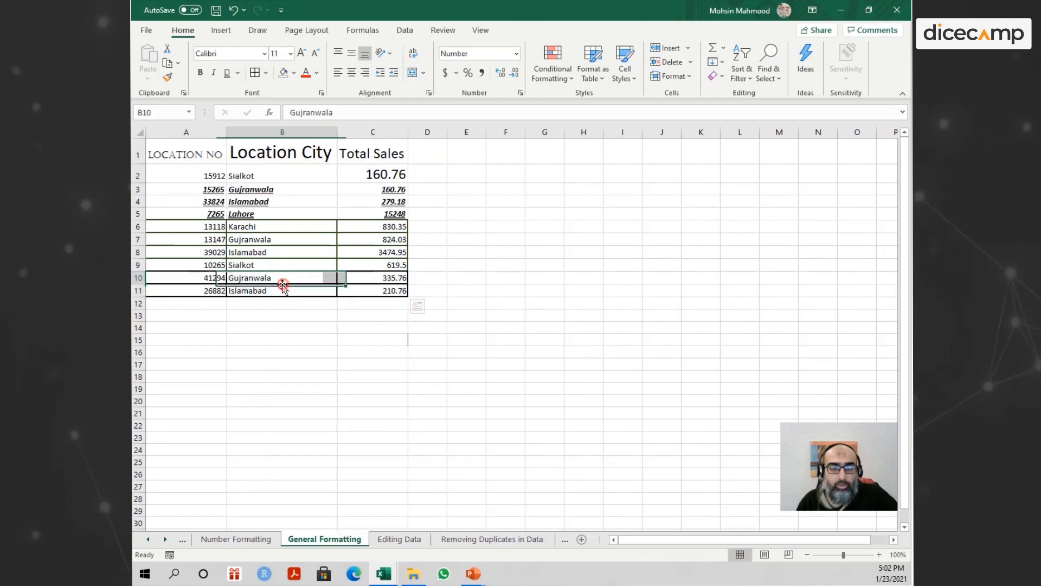
{"action": "left_click", "coordinate": [210, 278]}
Set the border line style to a thin dashed line and apply all borders to the range A2:C5
{"action": "left_click_drag", "start_coordinate": [191, 225], "coordinate": [376, 263]}
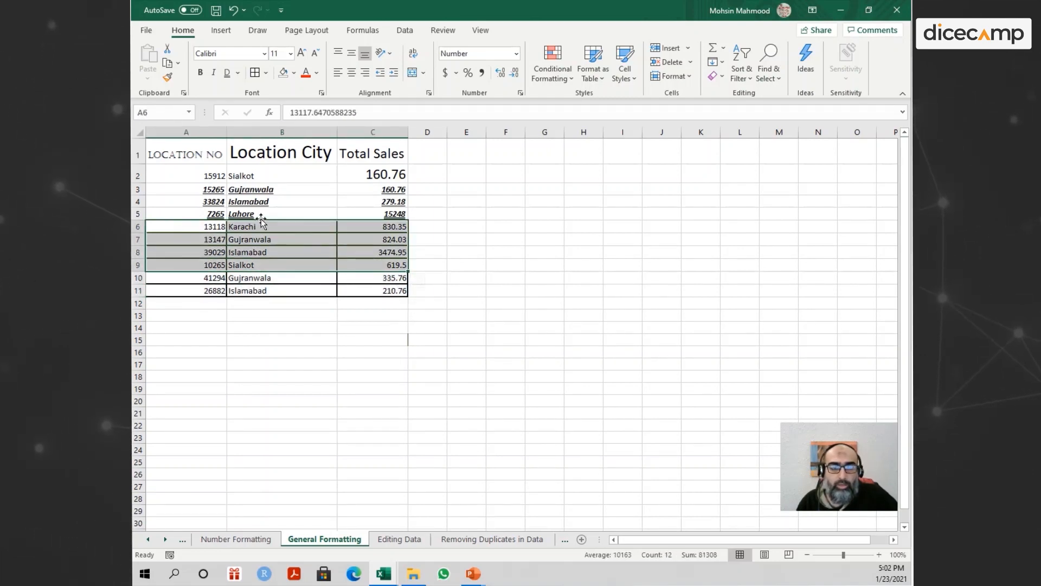
{"action": "left_click", "coordinate": [221, 200]}
{"action": "left_click_drag", "start_coordinate": [169, 173], "coordinate": [366, 211]}
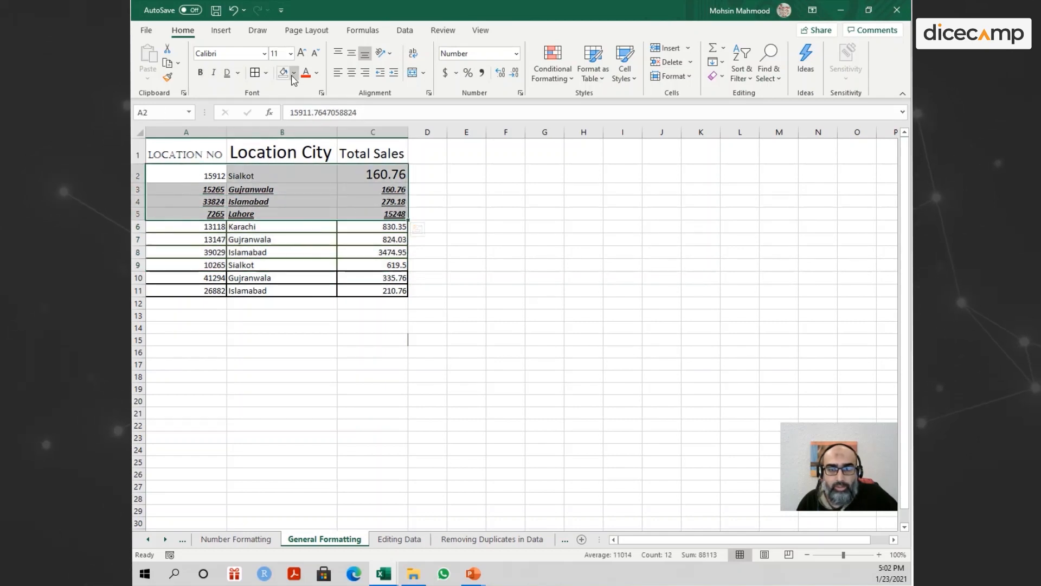
{"action": "left_click", "coordinate": [265, 73]}
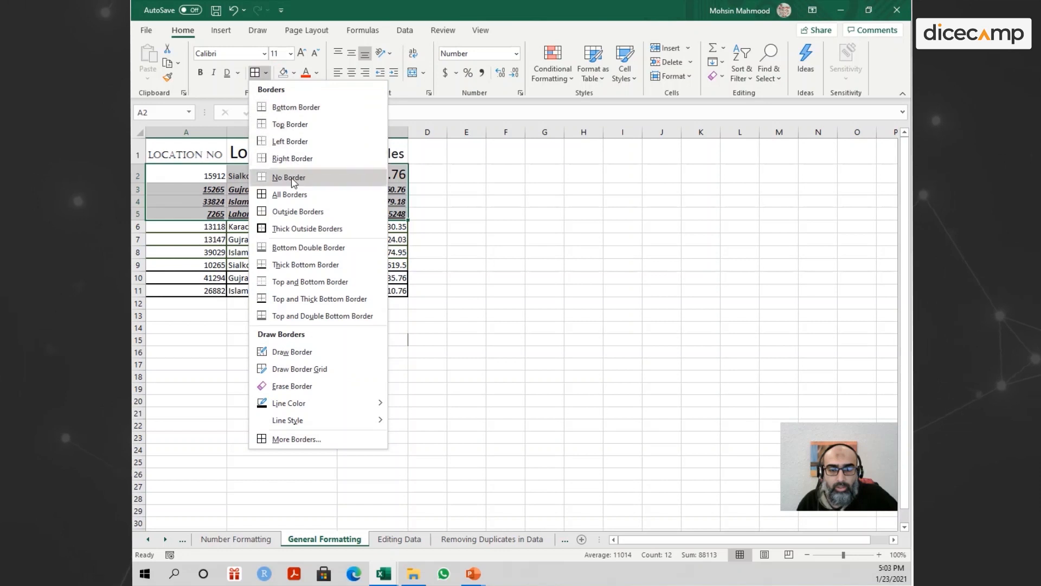
{"action": "mouse_move", "coordinate": [310, 406]}
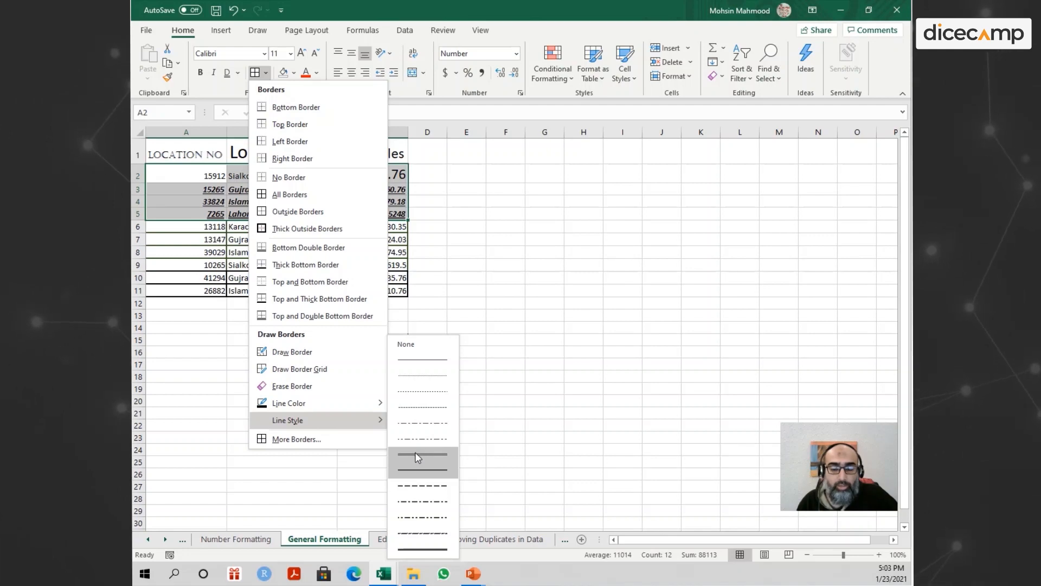
{"action": "left_click", "coordinate": [422, 407]}
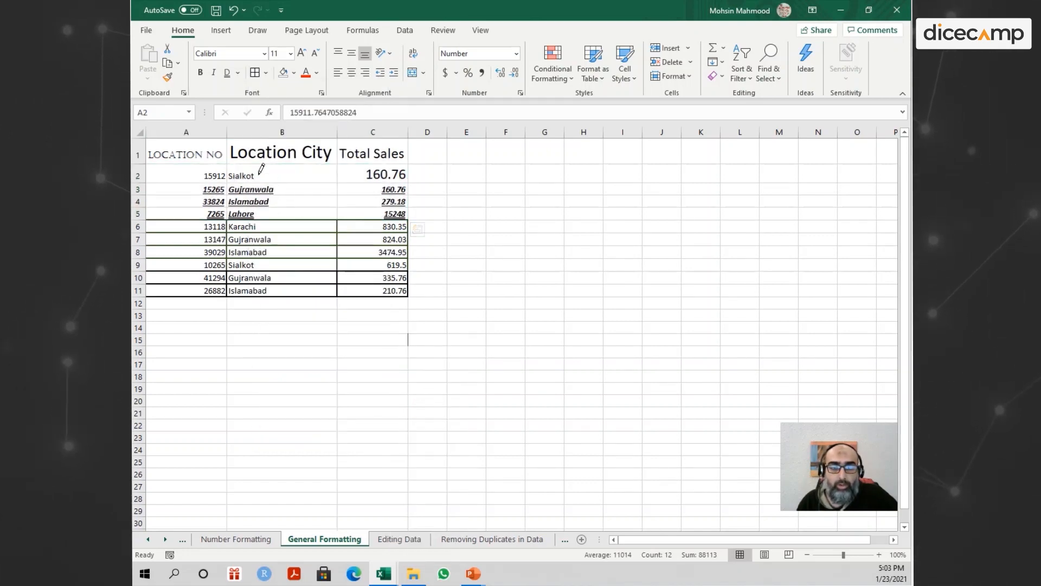
{"action": "key", "text": "Escape"}
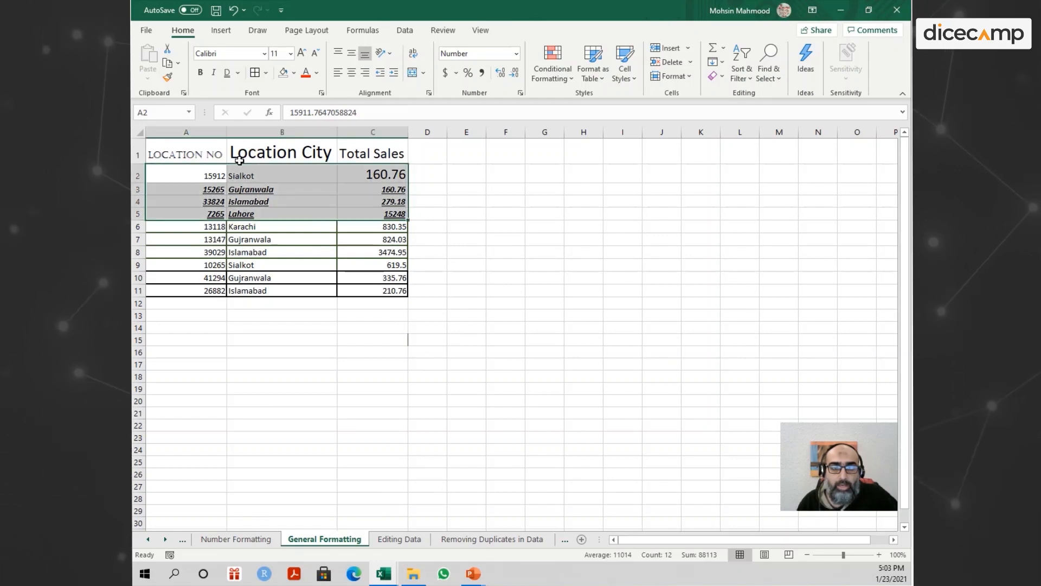
{"action": "left_click_drag", "start_coordinate": [190, 171], "coordinate": [380, 217]}
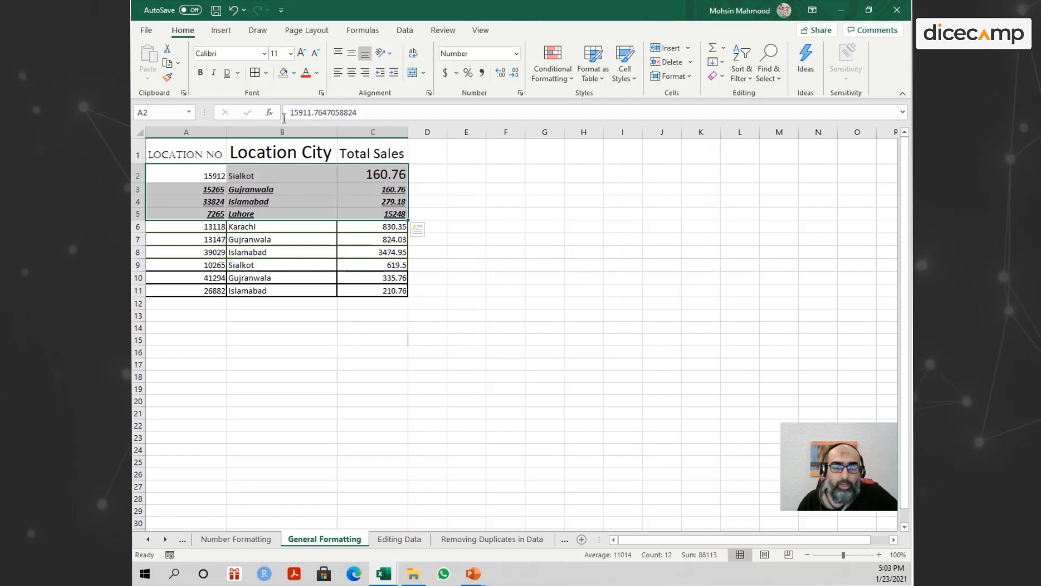
{"action": "left_click", "coordinate": [255, 73]}
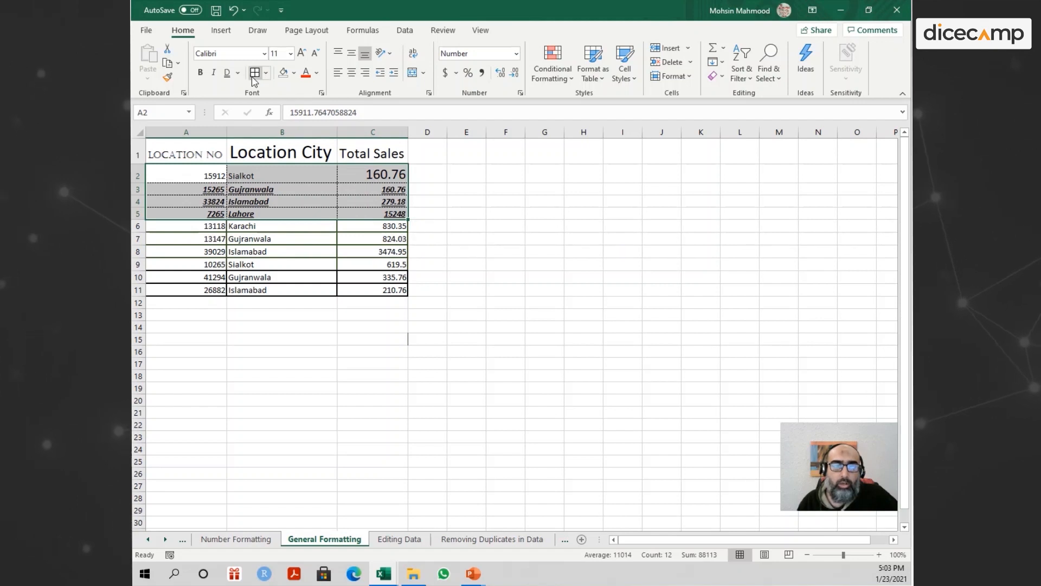
{"action": "left_click", "coordinate": [331, 337]}
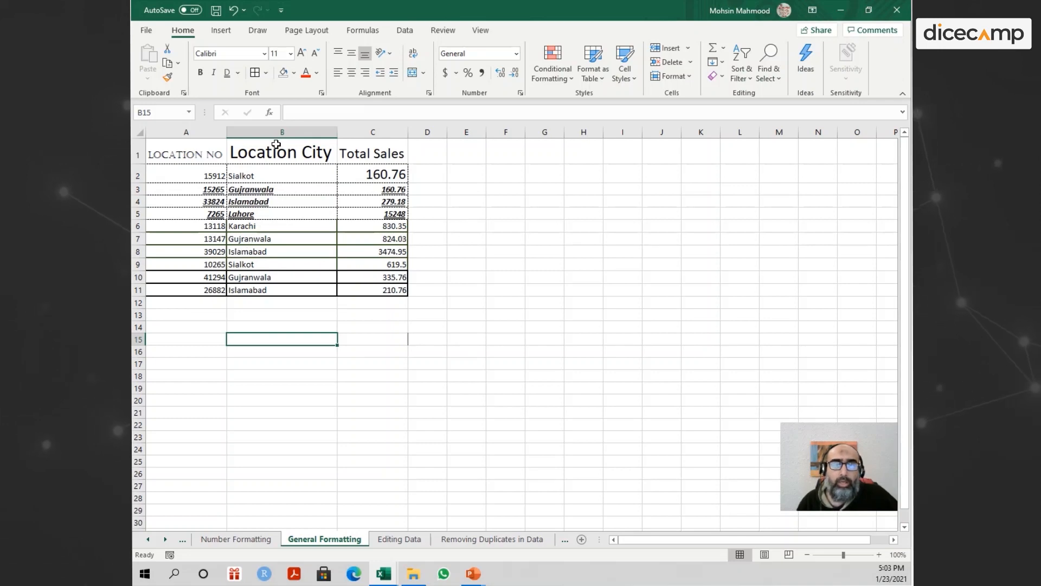
Fill cell A7 with a light orange color
{"action": "left_click", "coordinate": [193, 237]}
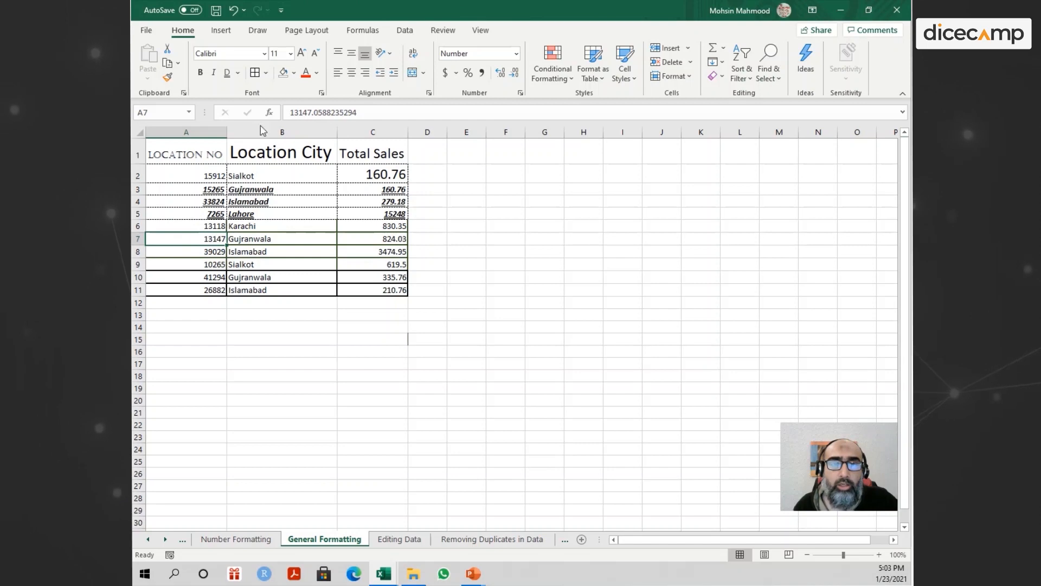
{"action": "left_click", "coordinate": [296, 74]}
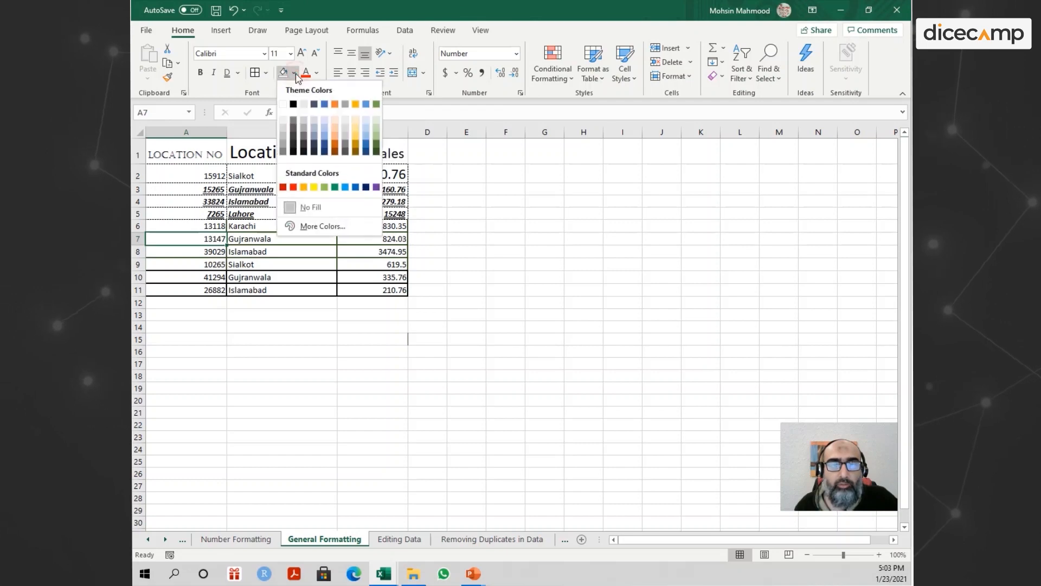
{"action": "left_click", "coordinate": [336, 134]}
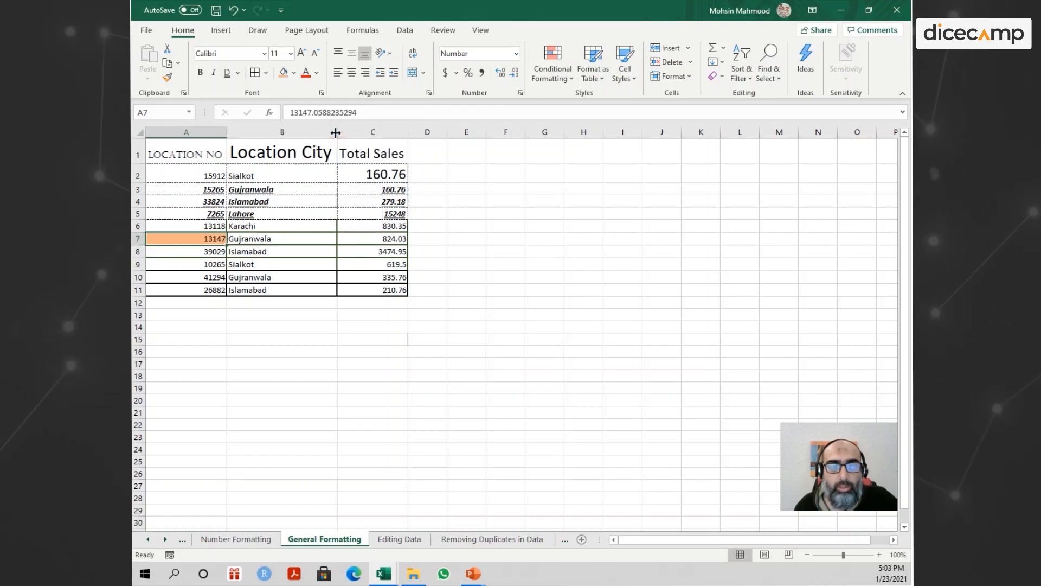
Change the text color of Gujranwala in cell B7 to green
{"action": "left_click", "coordinate": [255, 239]}
{"action": "left_click", "coordinate": [316, 73]}
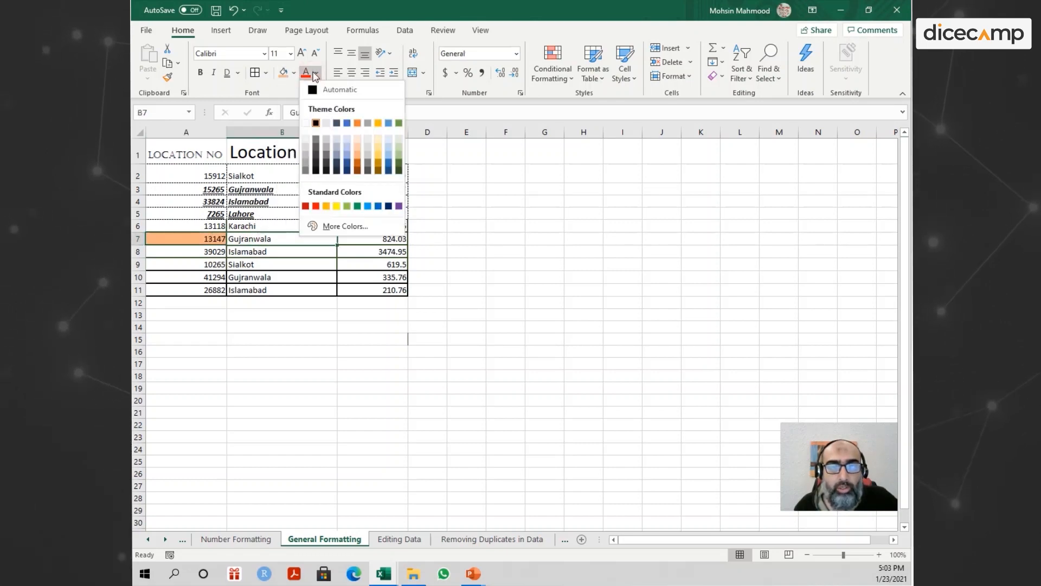
{"action": "left_click", "coordinate": [398, 158]}
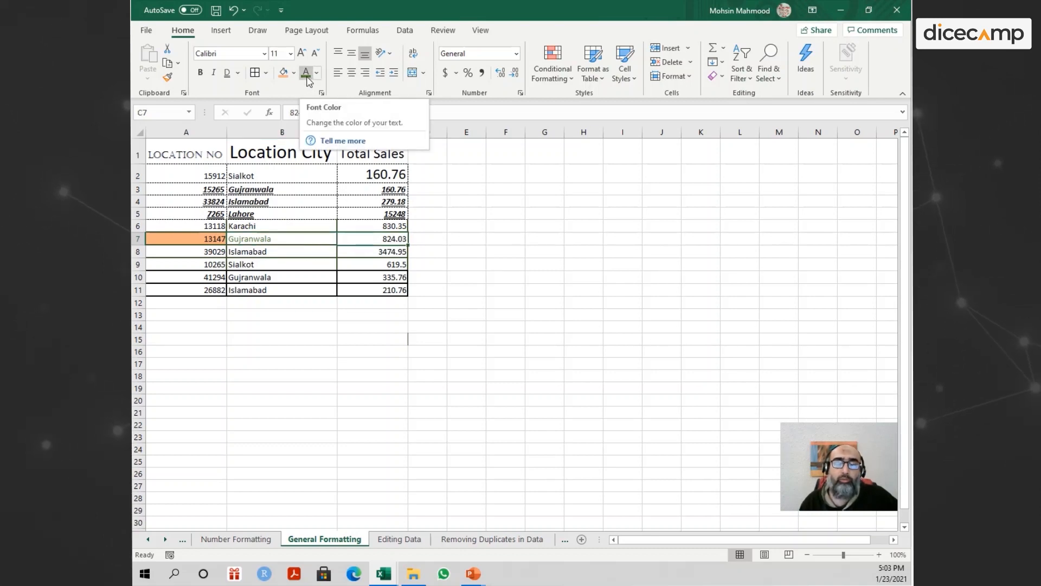
Fill the range B7:C9 with a light gold color and set its text color to red
{"action": "left_click_drag", "start_coordinate": [371, 253], "coordinate": [273, 265]}
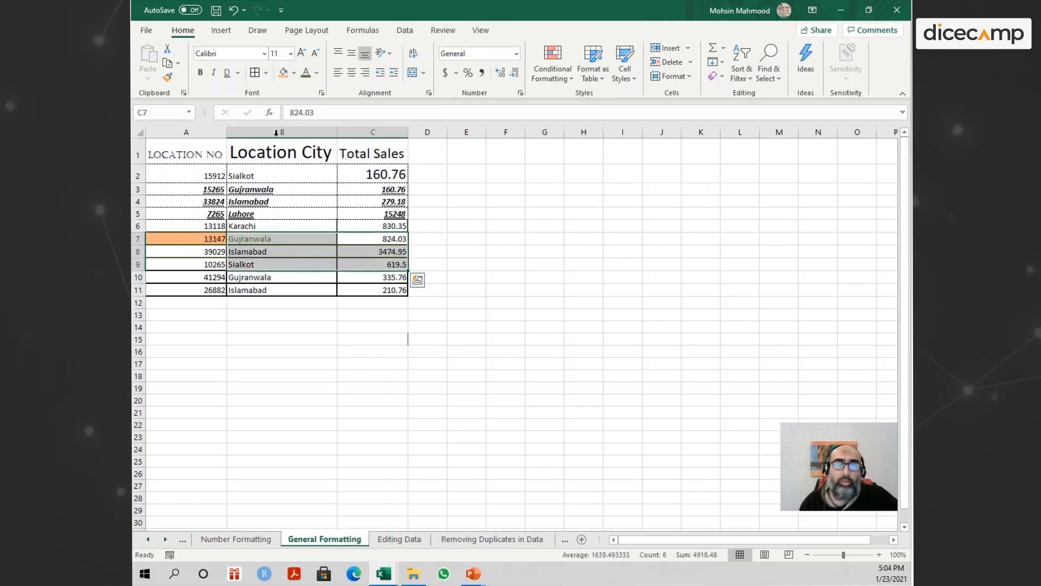
{"action": "left_click", "coordinate": [294, 77]}
{"action": "left_click", "coordinate": [361, 131]}
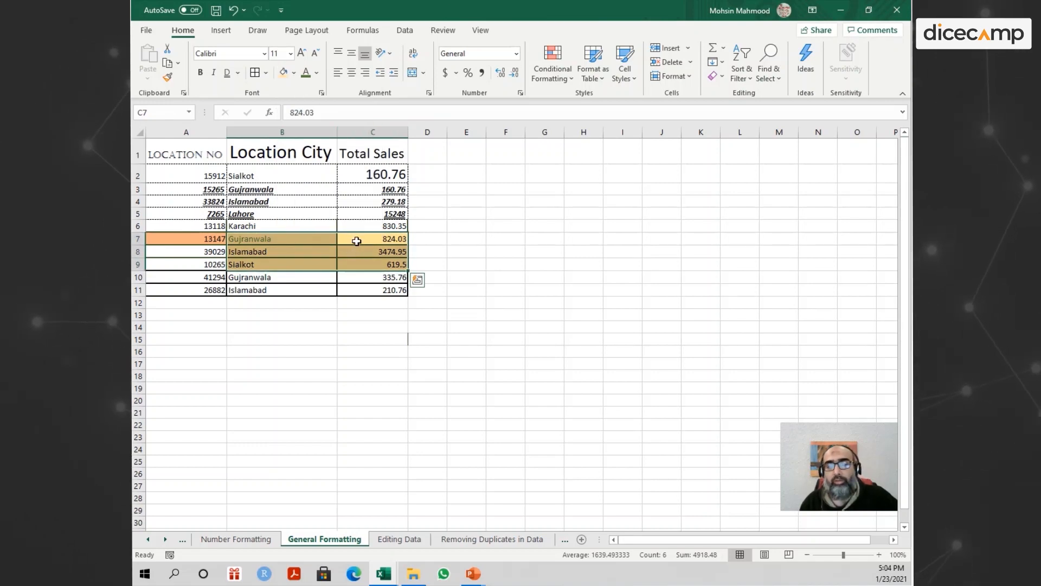
{"action": "left_click", "coordinate": [316, 72]}
{"action": "left_click", "coordinate": [318, 208]}
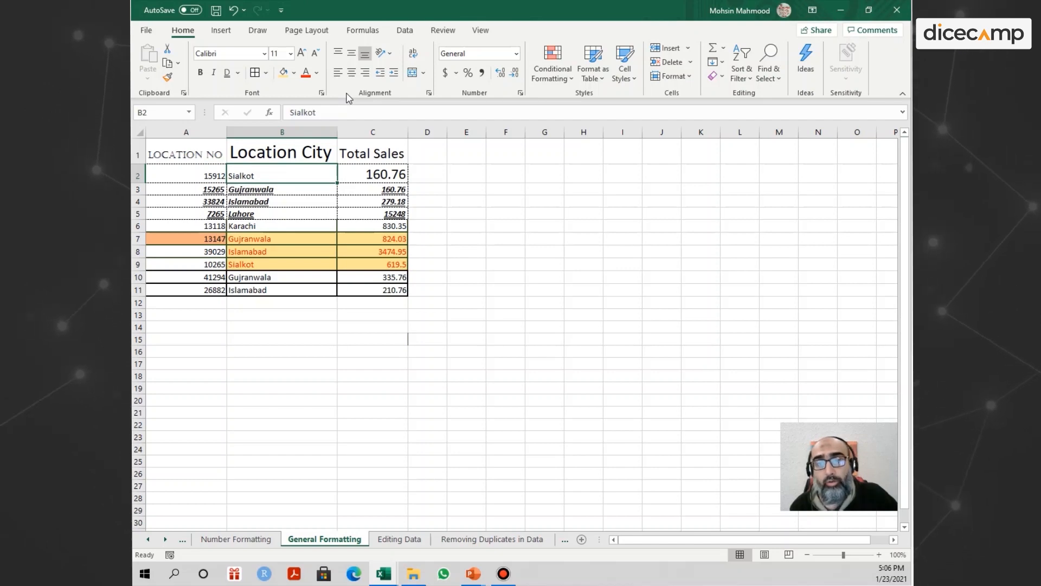
Copy the whole formatted sales table in A1:C11 and paste the copy starting at cell F1
{"action": "left_click", "coordinate": [239, 189]}
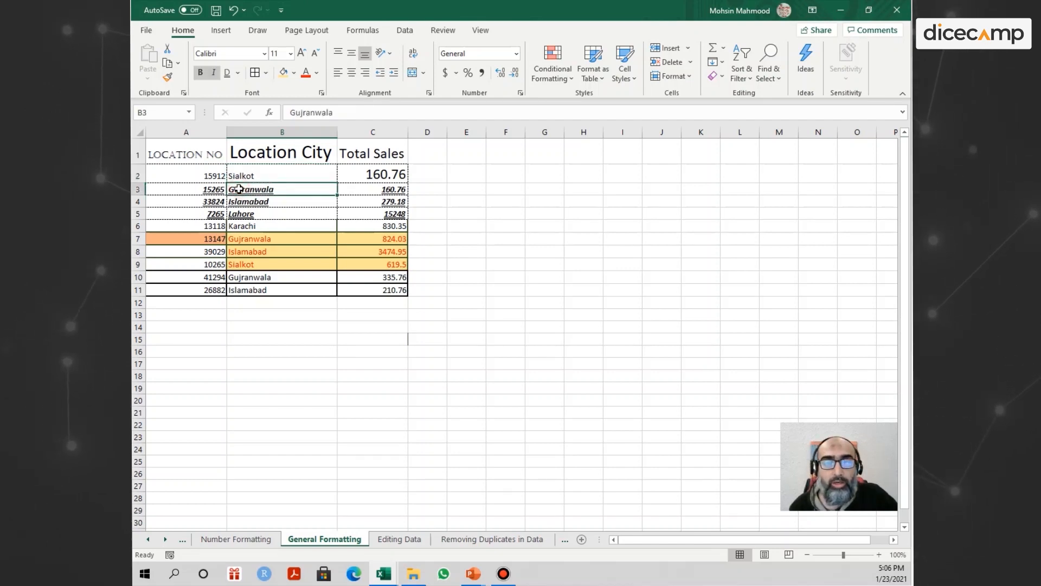
{"action": "left_click_drag", "start_coordinate": [173, 156], "coordinate": [406, 290]}
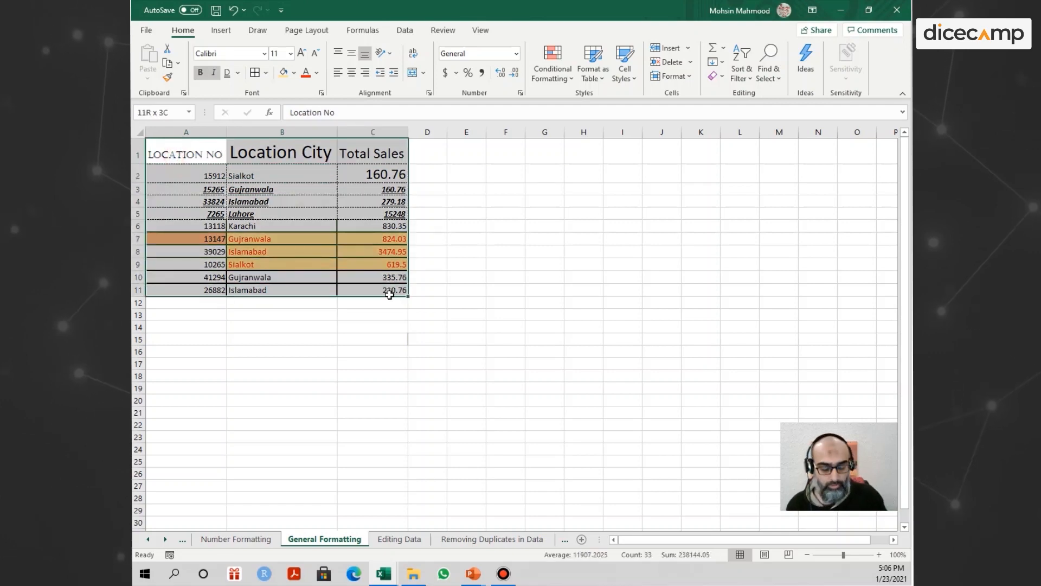
{"action": "key", "text": "ctrl+c"}
{"action": "left_click", "coordinate": [506, 153]}
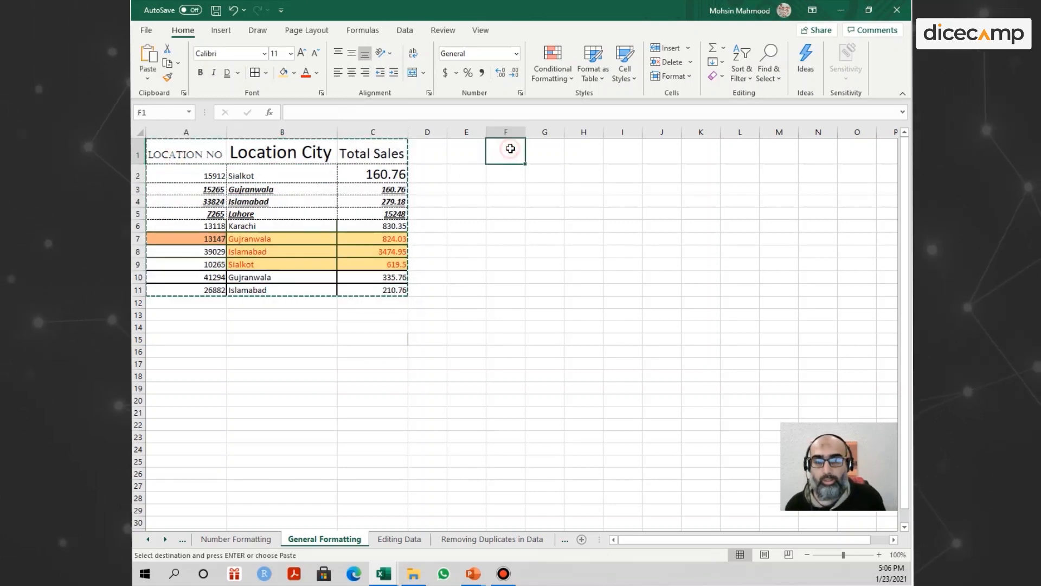
{"action": "key", "text": "ctrl+v"}
{"action": "left_click", "coordinate": [544, 303]}
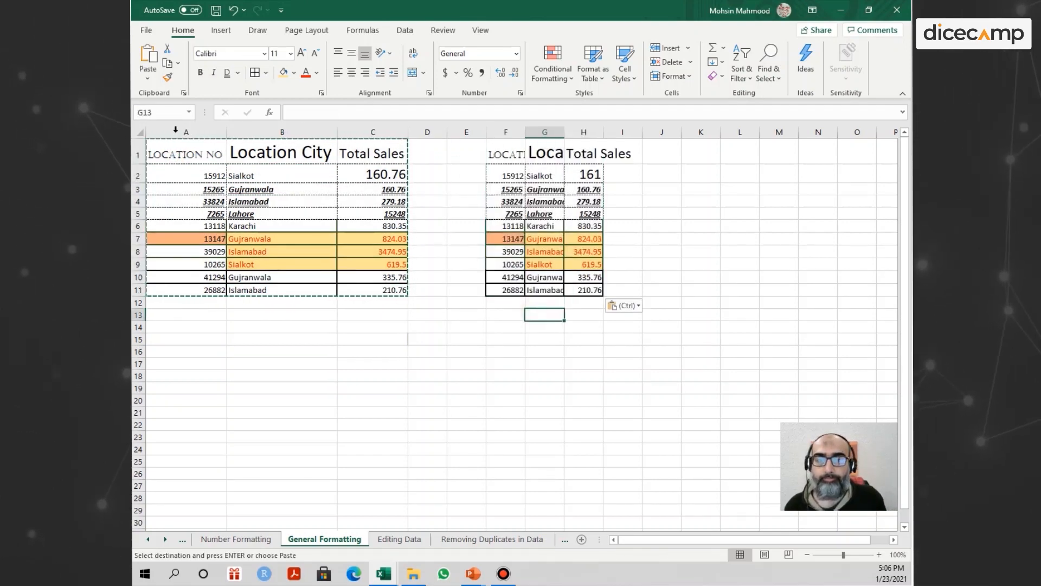
Autofit all column widths on the sheet so the pasted table's headings and cities fit
{"action": "left_click", "coordinate": [139, 132]}
{"action": "double_click", "coordinate": [526, 131]}
{"action": "left_click", "coordinate": [622, 302]}
Clear only the formats from the copied table in F1:H11, keeping its contents
{"action": "left_click_drag", "start_coordinate": [526, 158], "coordinate": [731, 289]}
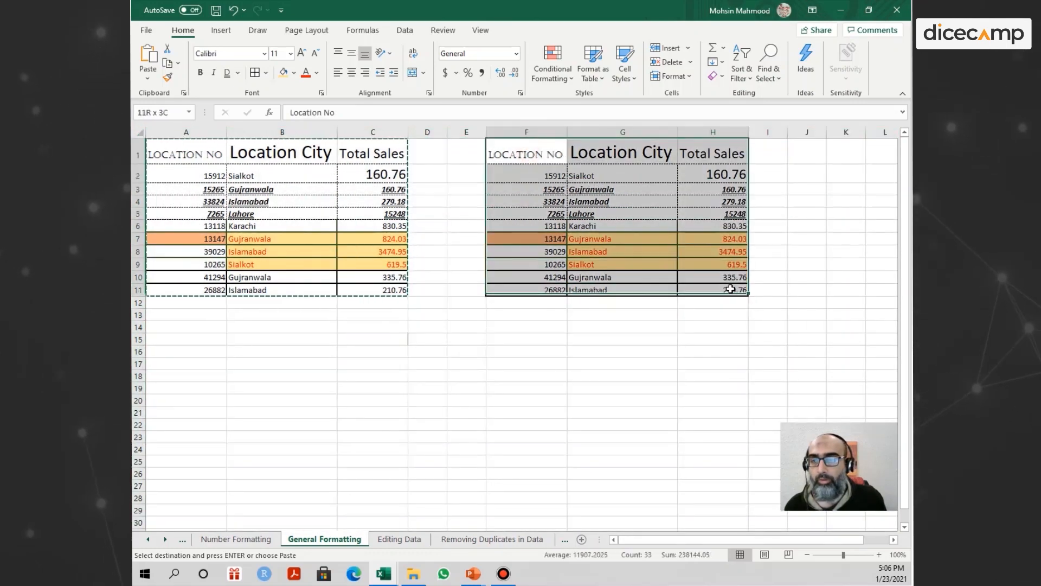
{"action": "left_click", "coordinate": [741, 69]}
{"action": "left_click", "coordinate": [714, 77]}
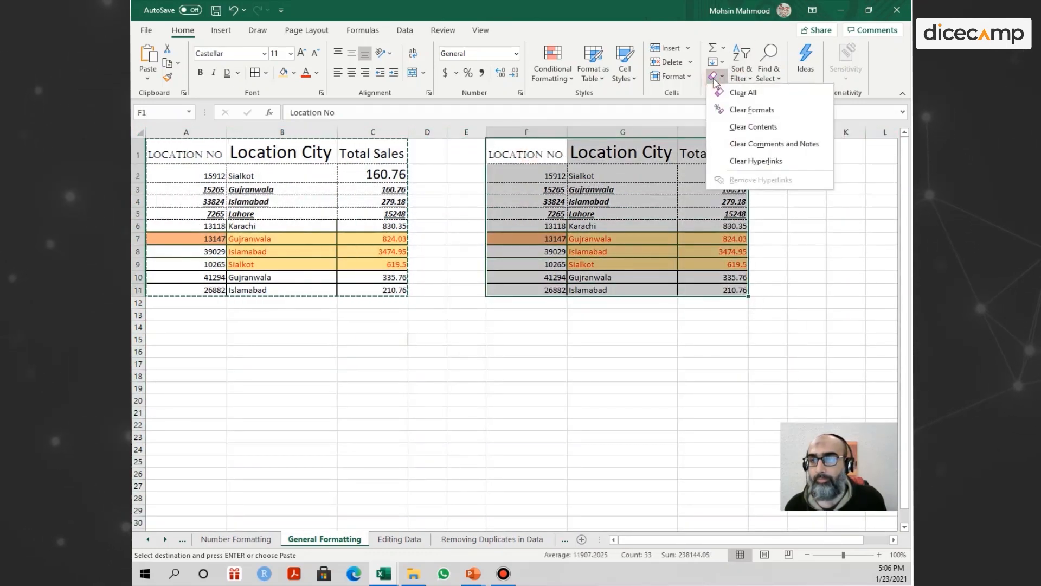
{"action": "left_click", "coordinate": [743, 108]}
{"action": "left_click", "coordinate": [634, 290]}
Remove all decimal places from the Location No values in F2:F11 and autofit the width of column F
{"action": "left_click_drag", "start_coordinate": [537, 176], "coordinate": [544, 290]}
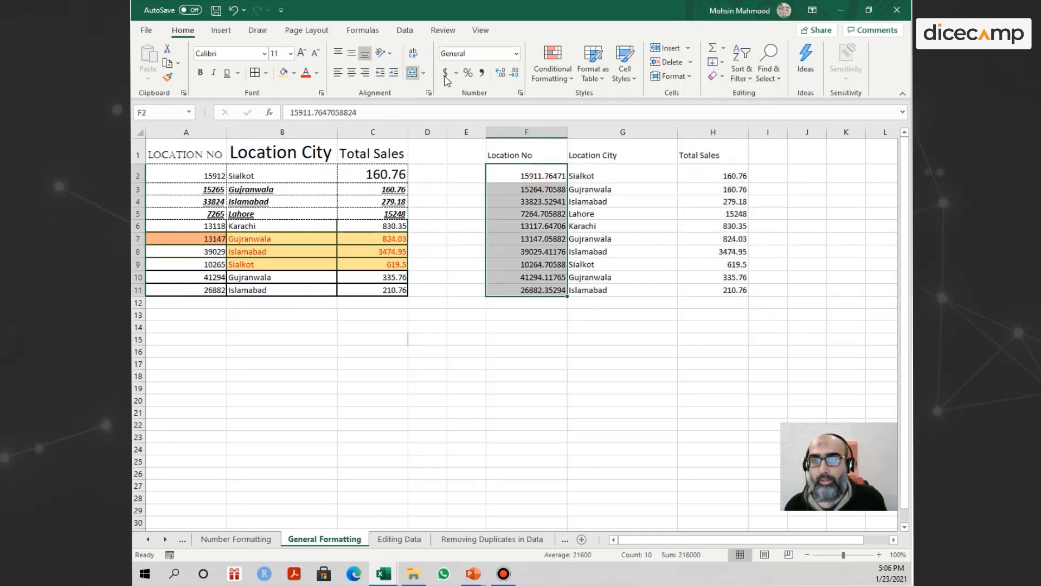
{"action": "left_click", "coordinate": [511, 79]}
{"action": "left_click", "coordinate": [511, 79]}
{"action": "left_click", "coordinate": [511, 79]}
{"action": "left_click", "coordinate": [511, 80]}
{"action": "left_click", "coordinate": [511, 80]}
{"action": "left_click", "coordinate": [641, 348]}
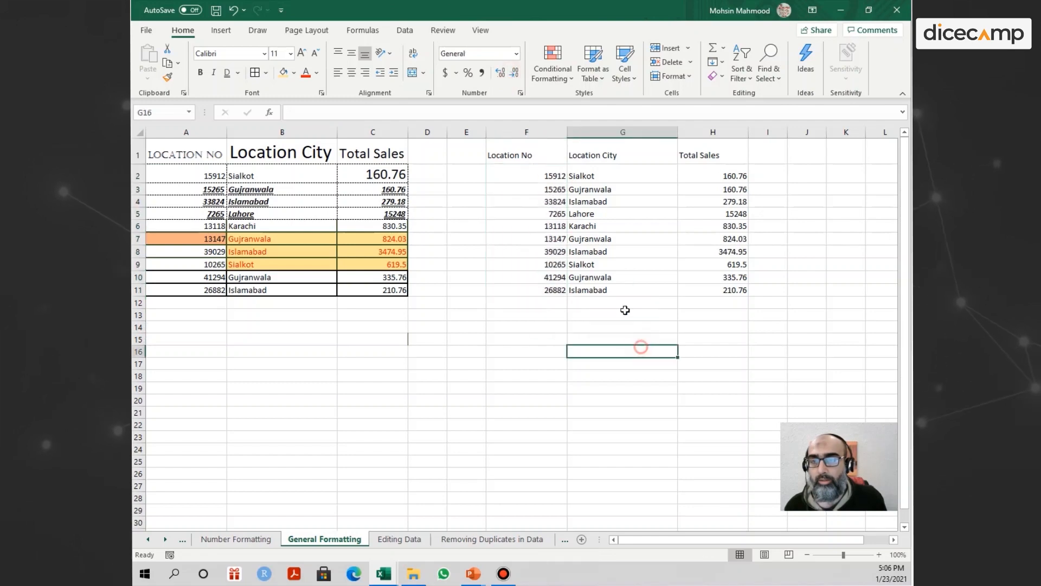
{"action": "double_click", "coordinate": [564, 132]}
{"action": "left_click", "coordinate": [605, 255]}
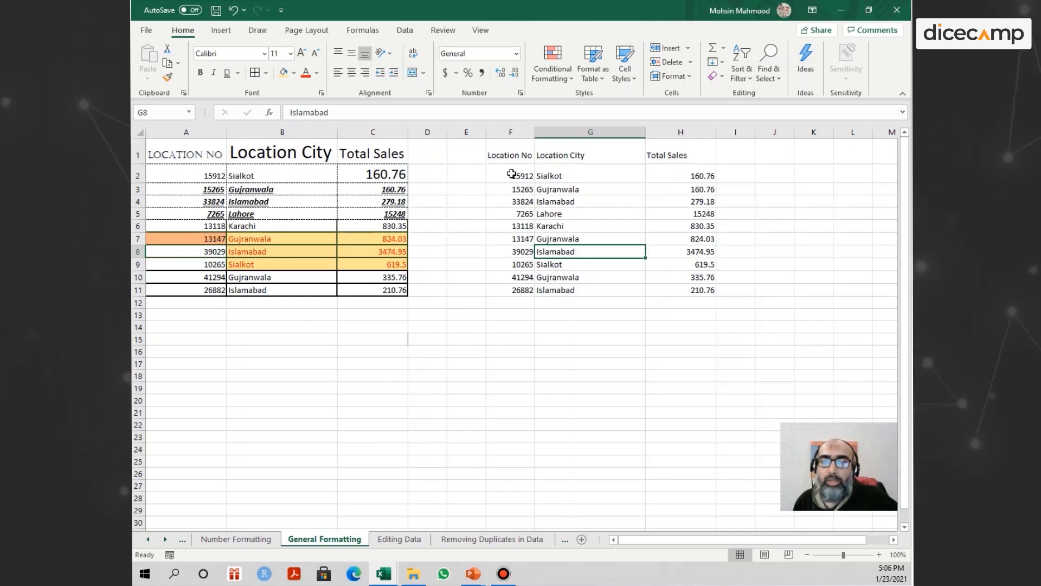
Try left, center and right alignment on F2:F12, finishing with the Location No values centered horizontally
{"action": "left_click", "coordinate": [512, 174]}
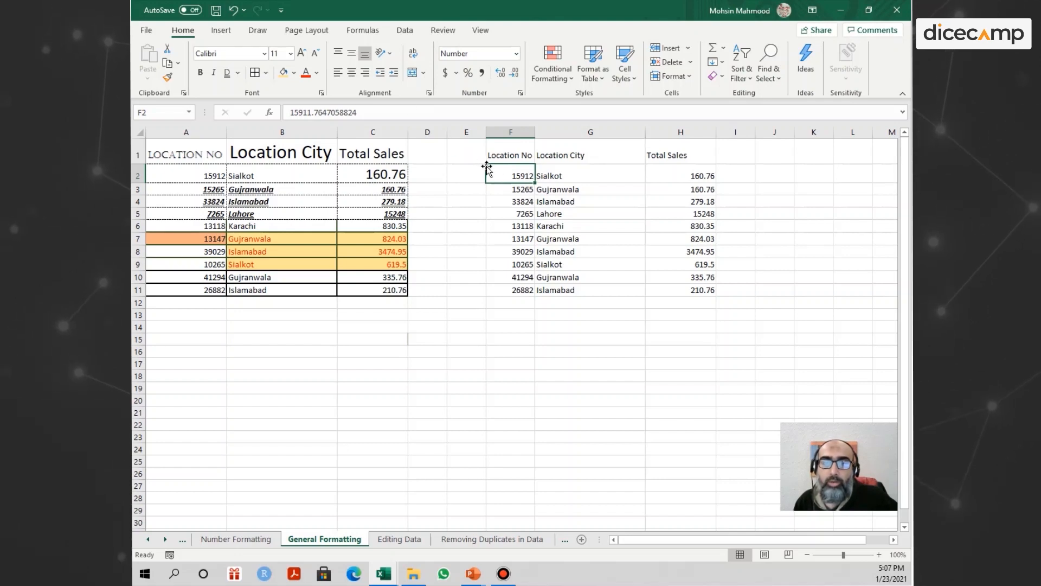
{"action": "left_click_drag", "start_coordinate": [514, 178], "coordinate": [511, 304]}
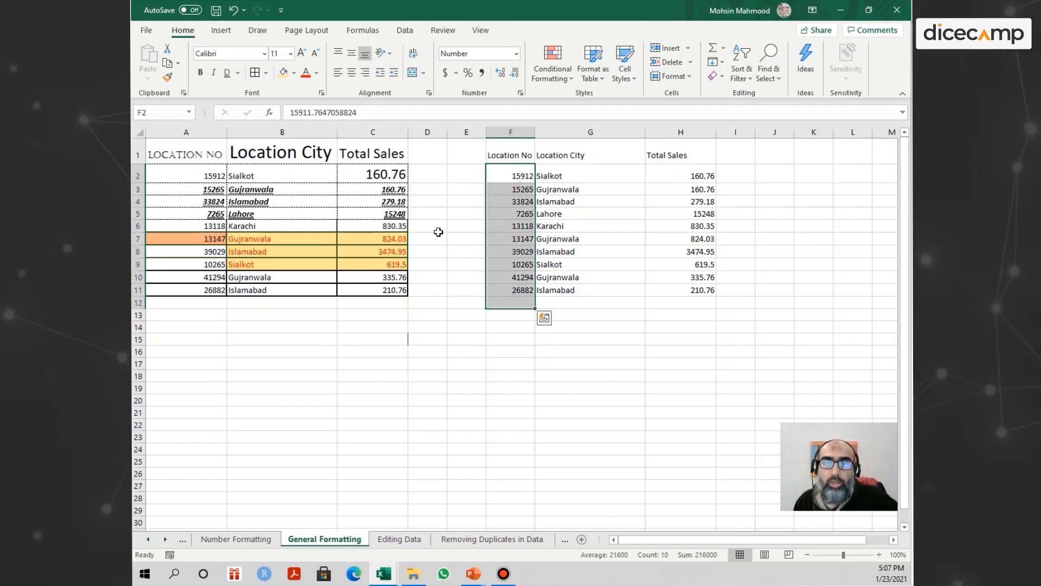
{"action": "left_click", "coordinate": [337, 73]}
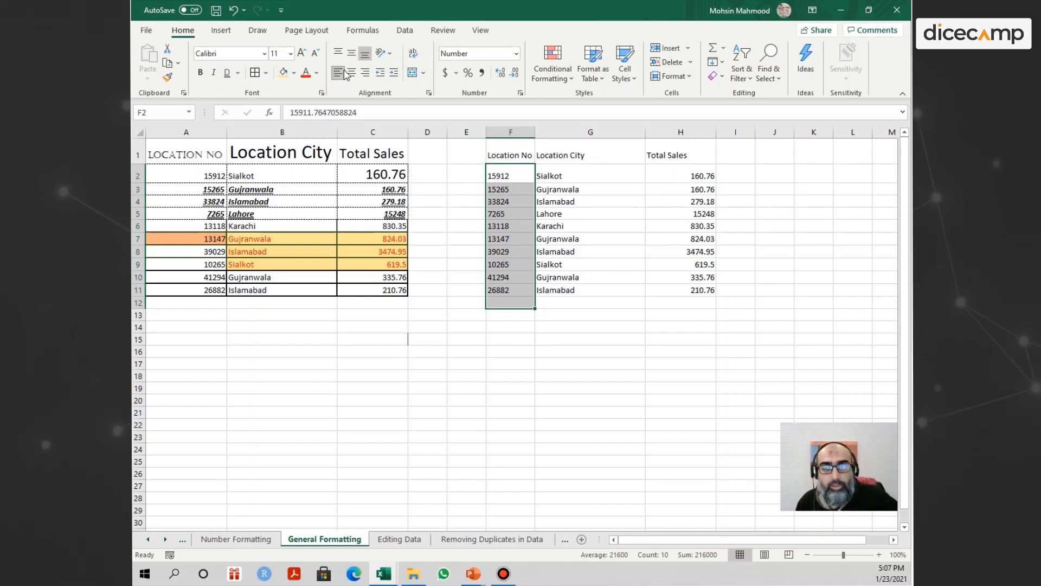
{"action": "left_click", "coordinate": [351, 74]}
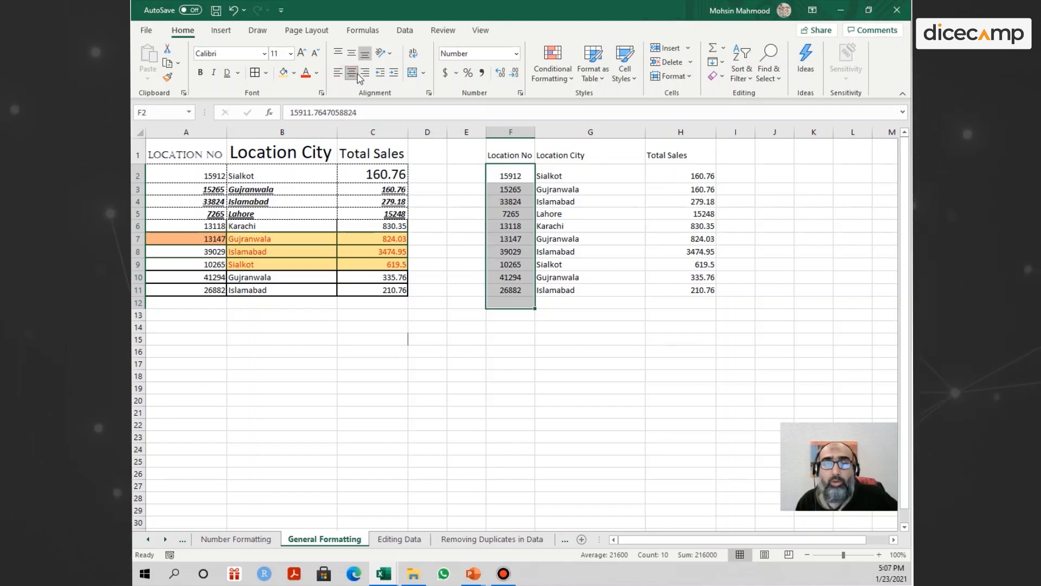
{"action": "left_click", "coordinate": [352, 73]}
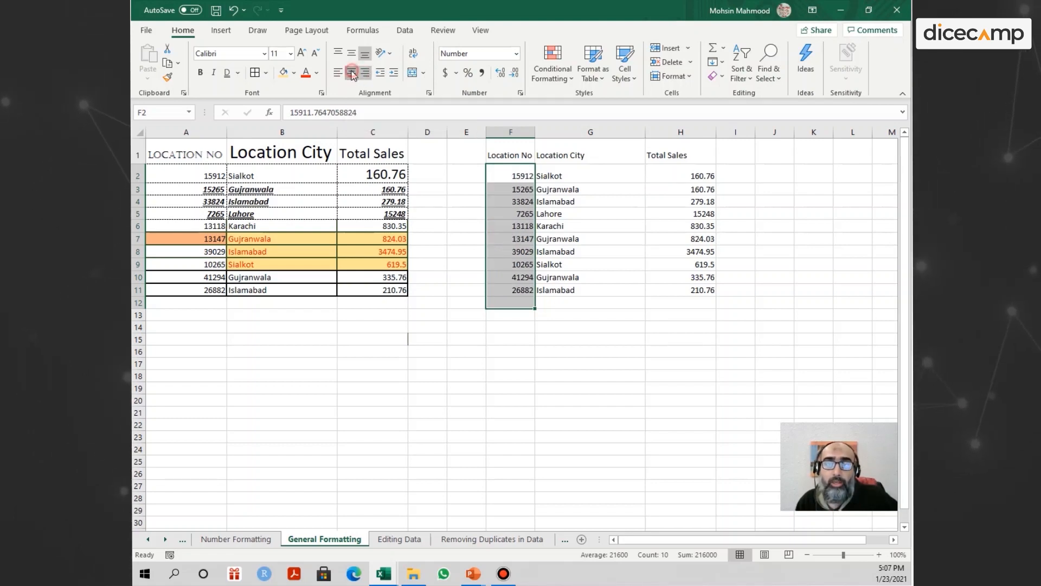
{"action": "left_click", "coordinate": [352, 73]}
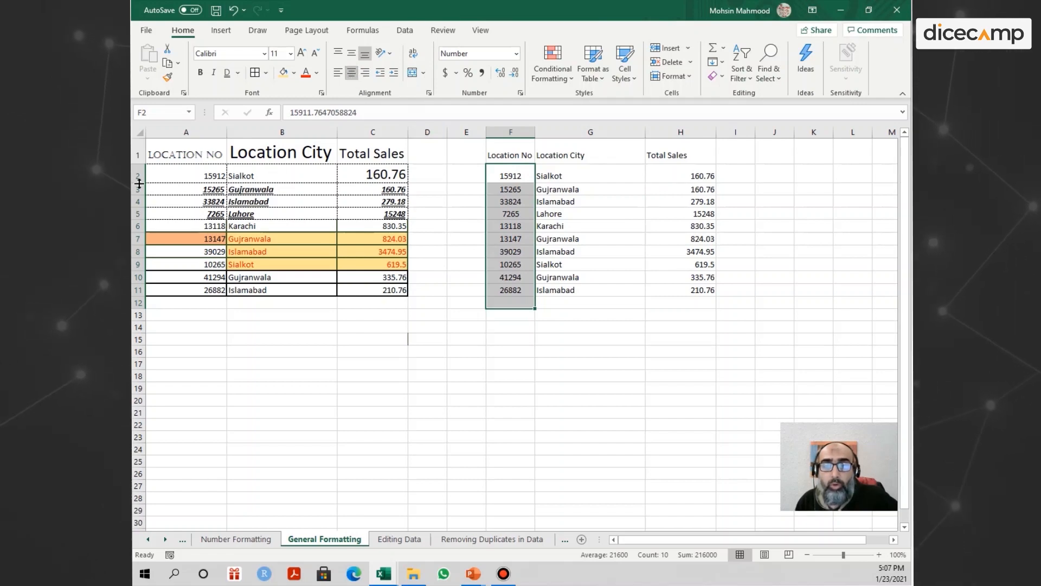
Increase the heights of rows 2 and 3 to leave extra vertical space in their cells
{"action": "left_click_drag", "start_coordinate": [139, 183], "coordinate": [135, 205]}
{"action": "left_click", "coordinate": [557, 285]}
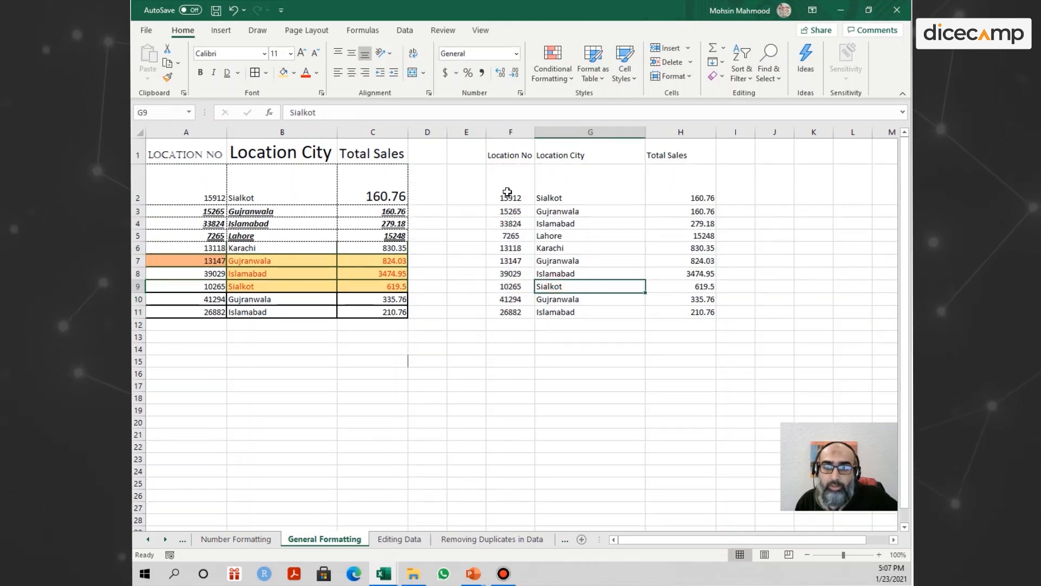
{"action": "left_click_drag", "start_coordinate": [506, 191], "coordinate": [510, 312]}
{"action": "left_click_drag", "start_coordinate": [143, 220], "coordinate": [141, 245]}
{"action": "left_click", "coordinate": [541, 260]}
Apply top vertical alignment to the Location No values in F2:F3
{"action": "left_click_drag", "start_coordinate": [510, 185], "coordinate": [510, 227]}
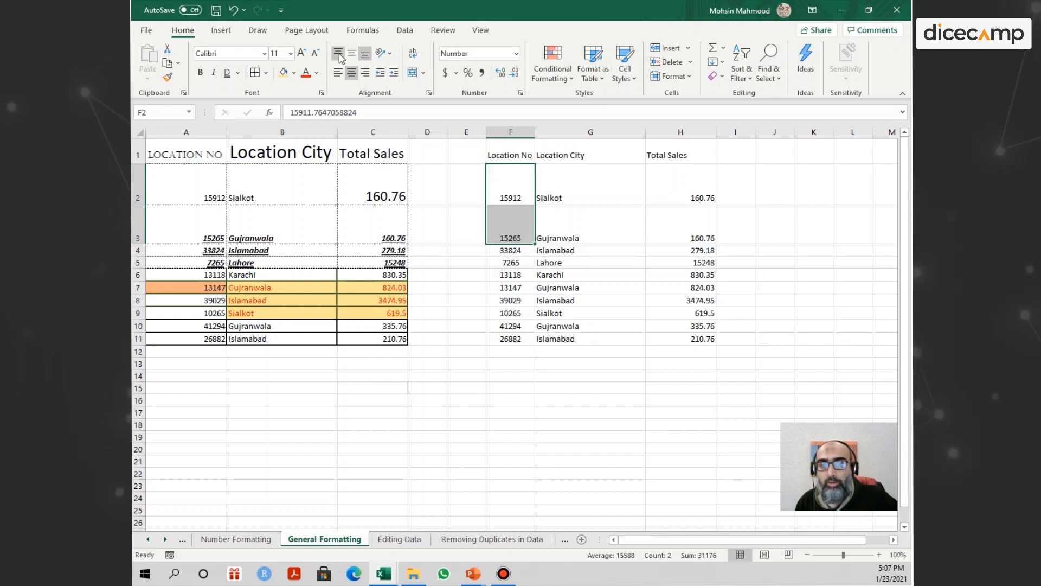
{"action": "left_click", "coordinate": [339, 56]}
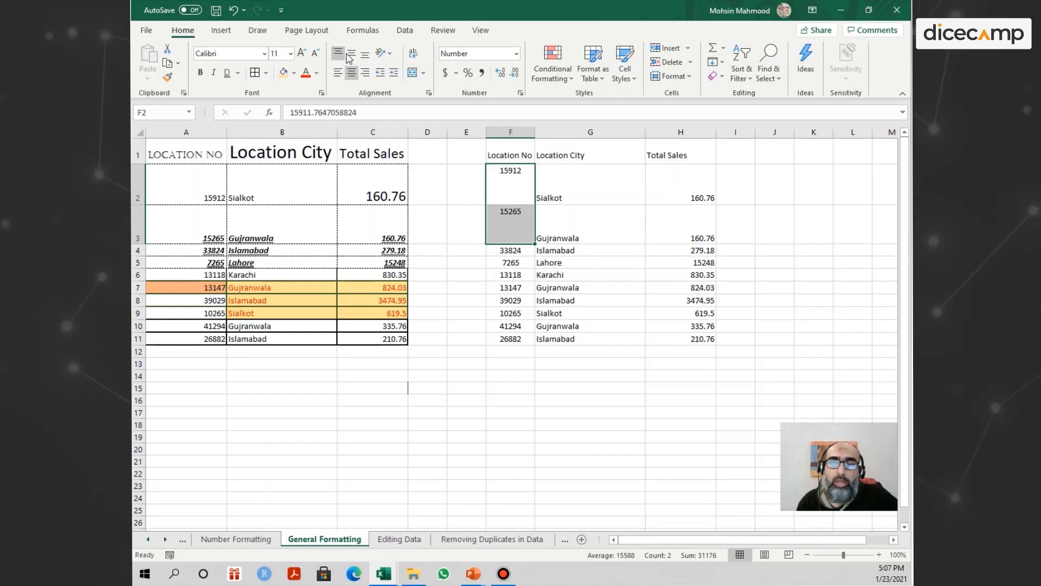
Try middle and bottom vertical alignment on F2:F3, finishing with F2 middle-aligned and F3 bottom-aligned
{"action": "left_click", "coordinate": [347, 56]}
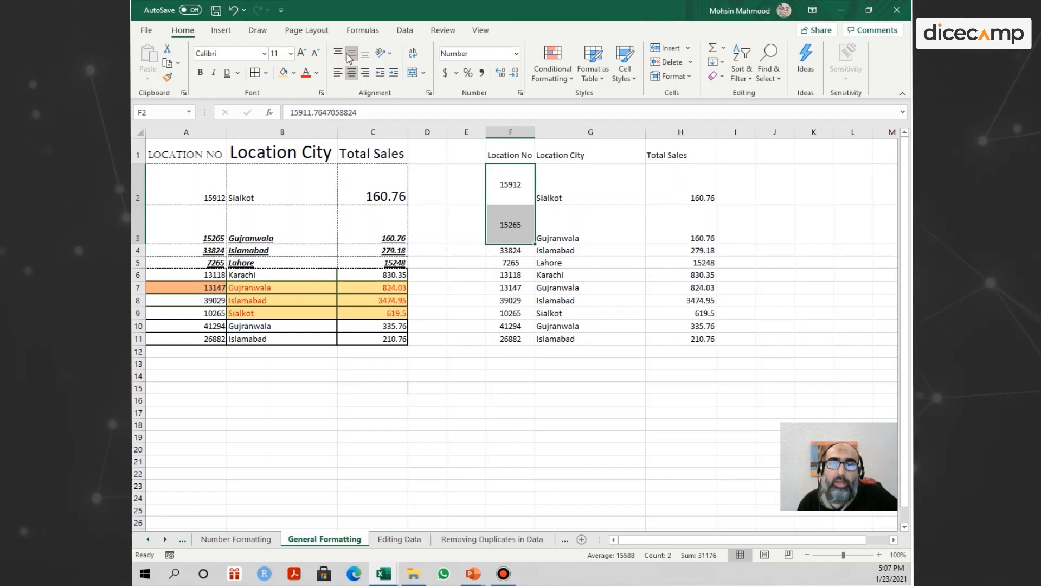
{"action": "left_click", "coordinate": [365, 54]}
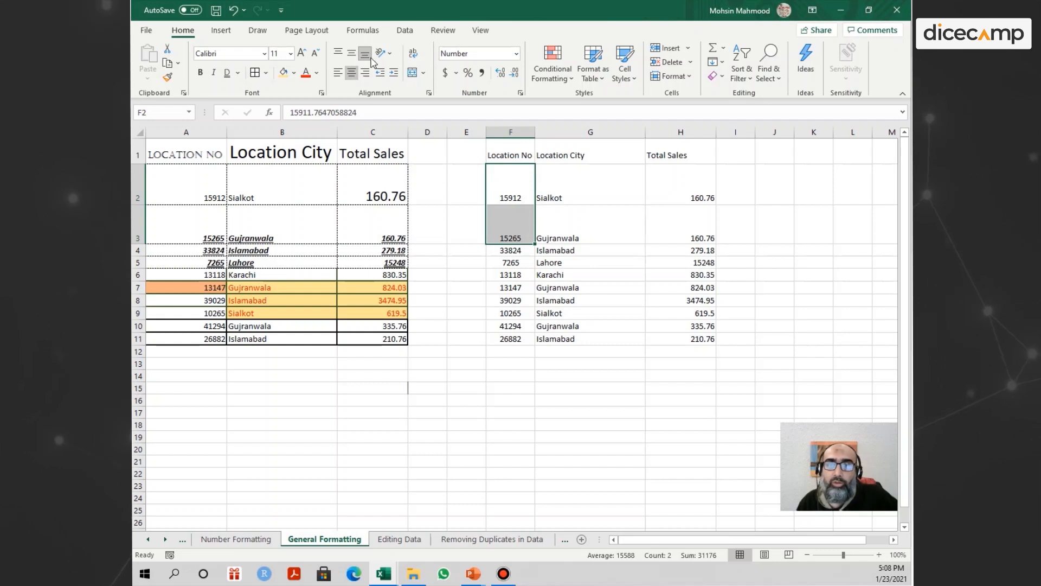
{"action": "left_click", "coordinate": [529, 190]}
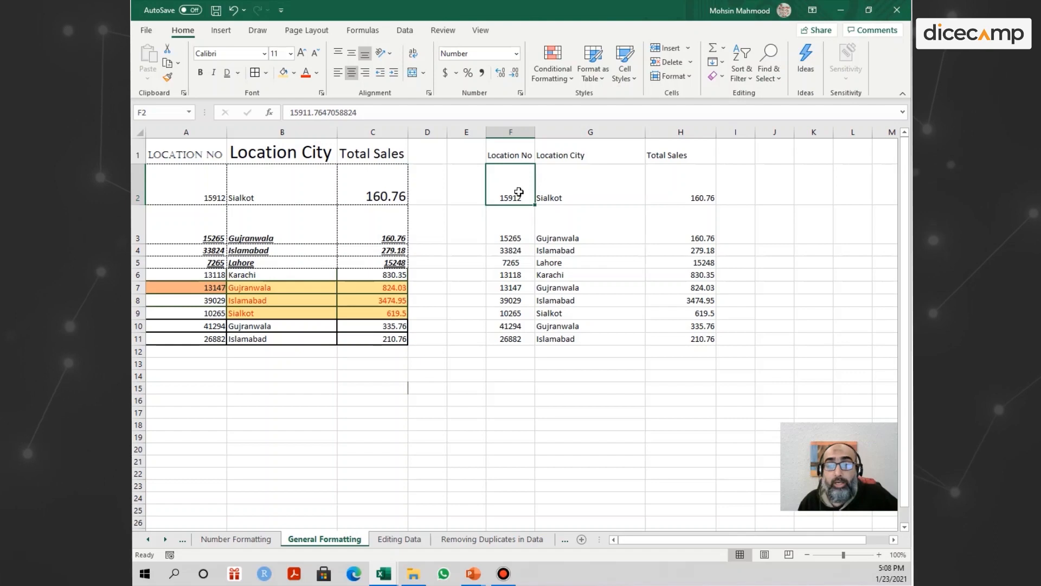
{"action": "left_click", "coordinate": [512, 225]}
{"action": "left_click", "coordinate": [506, 191]}
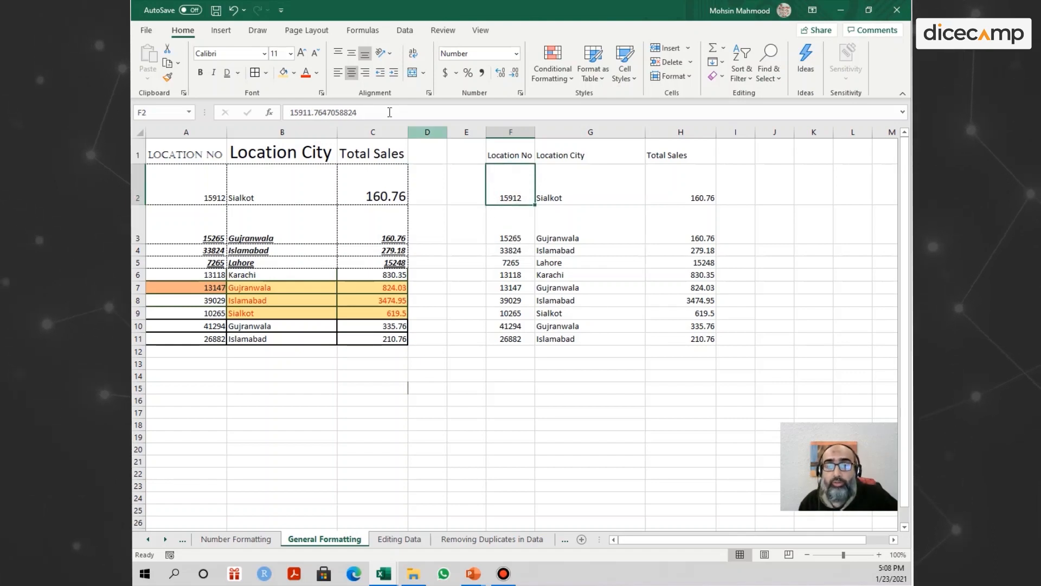
{"action": "left_click", "coordinate": [349, 56]}
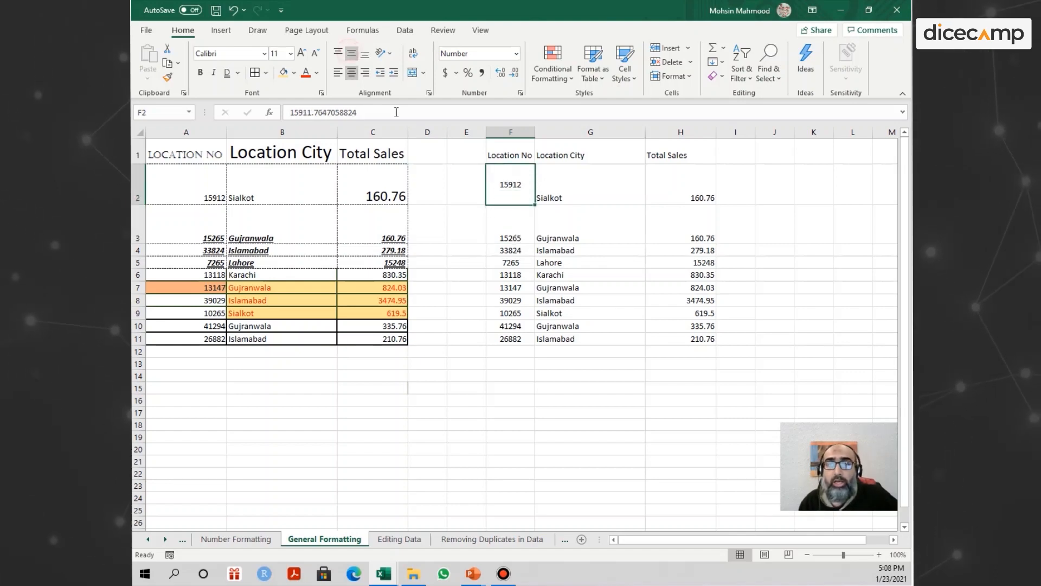
Try the Angle Counterclockwise and Angle Clockwise text orientations on the Location No value in F2
{"action": "left_click", "coordinate": [386, 55]}
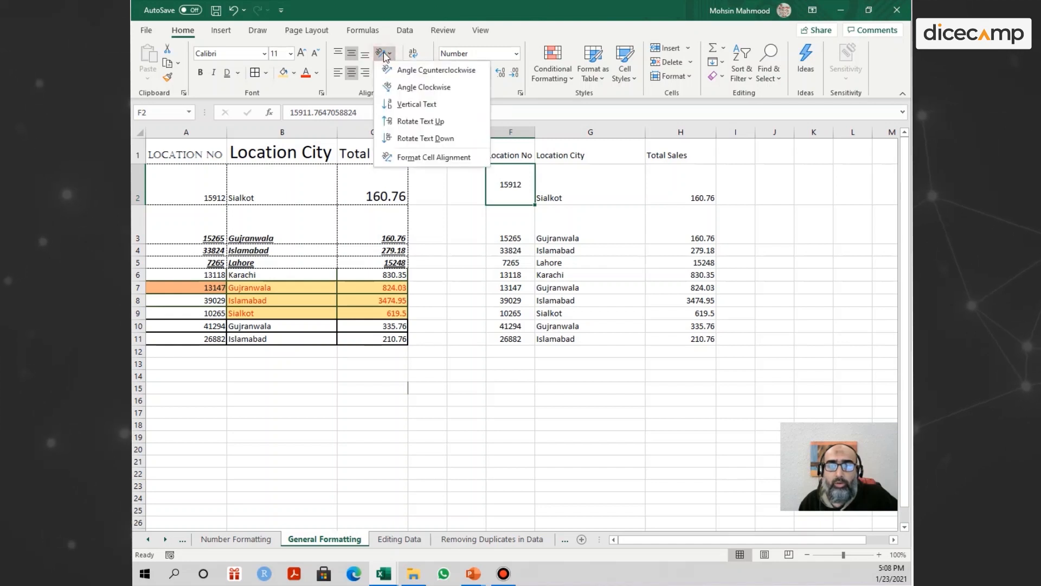
{"action": "left_click", "coordinate": [401, 73]}
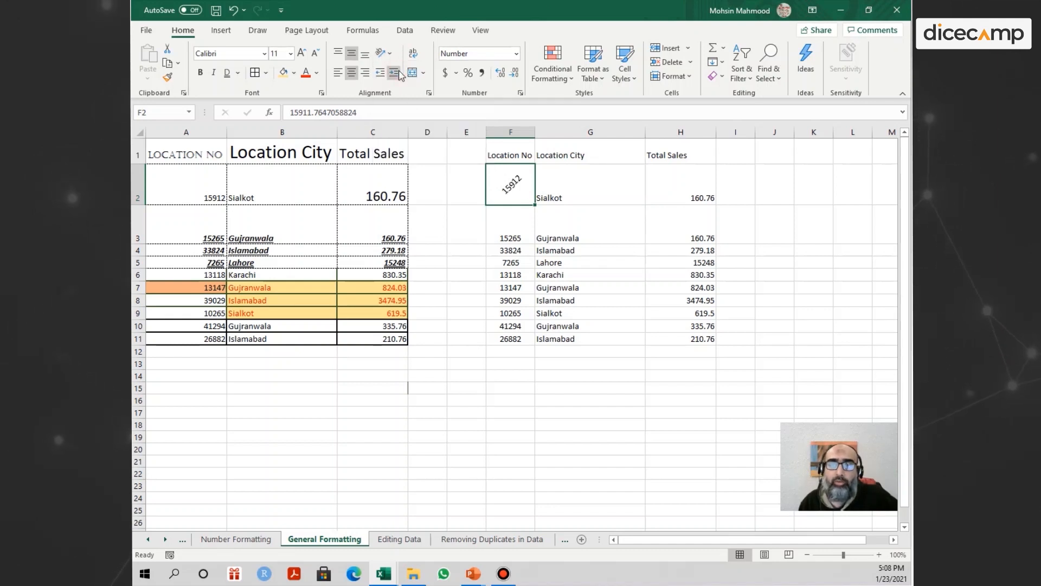
{"action": "left_click", "coordinate": [384, 52]}
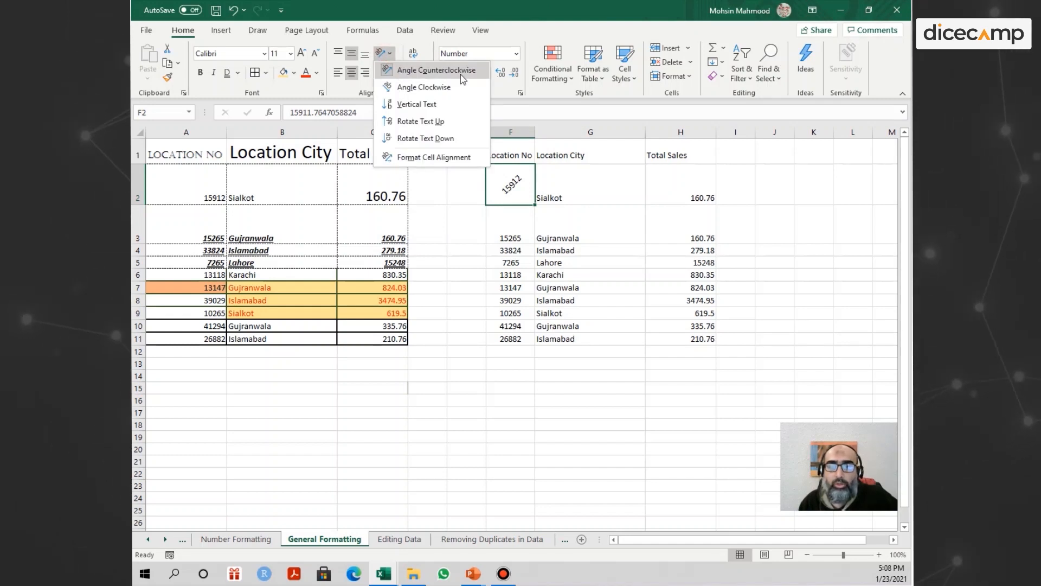
{"action": "left_click", "coordinate": [446, 87]}
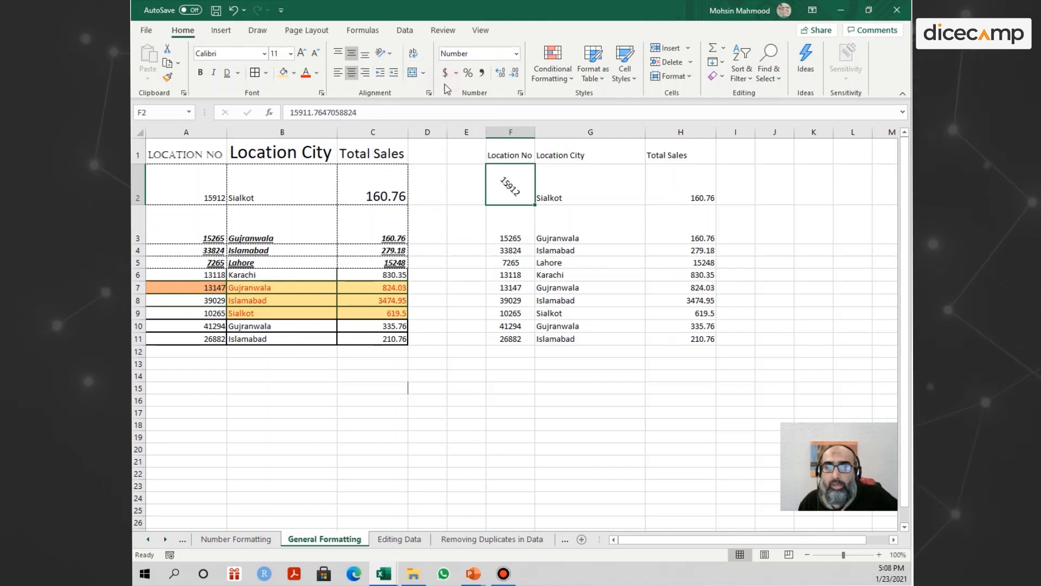
Set the Location No value in F2 to Vertical Text and make row 2 tall enough for all its digits
{"action": "left_click", "coordinate": [389, 54]}
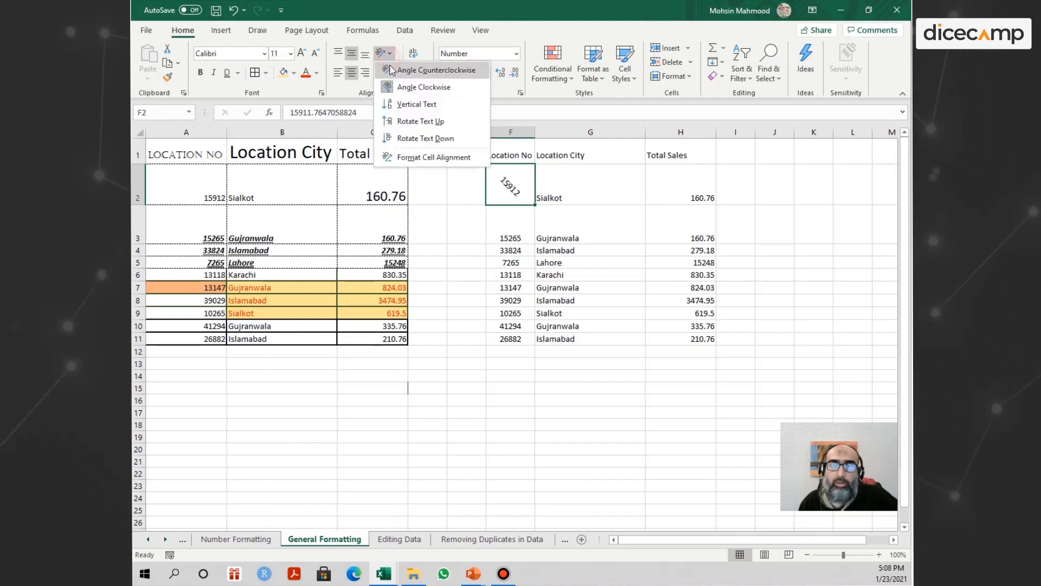
{"action": "left_click", "coordinate": [399, 104]}
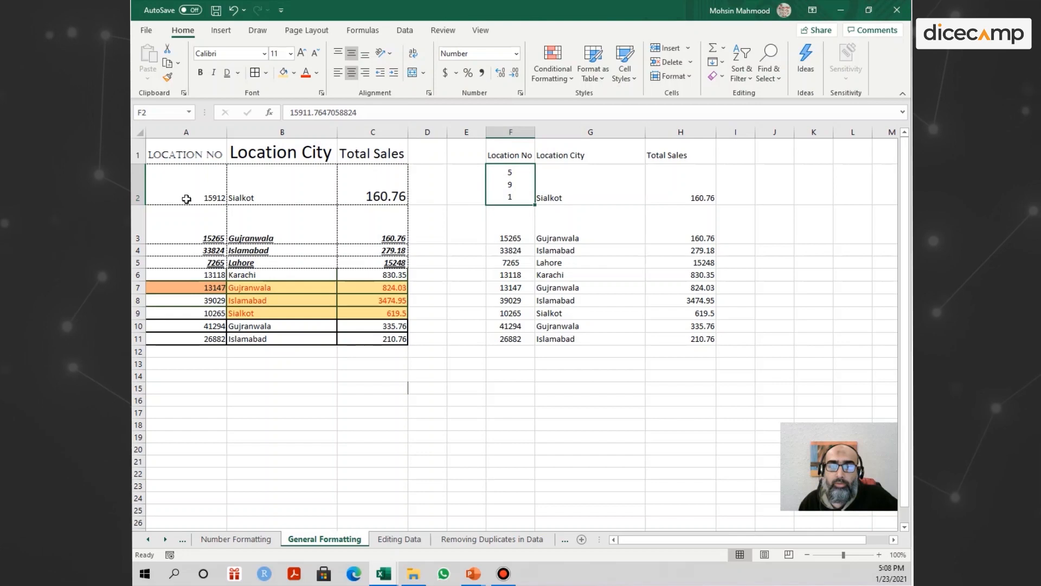
{"action": "left_click_drag", "start_coordinate": [138, 205], "coordinate": [138, 264]}
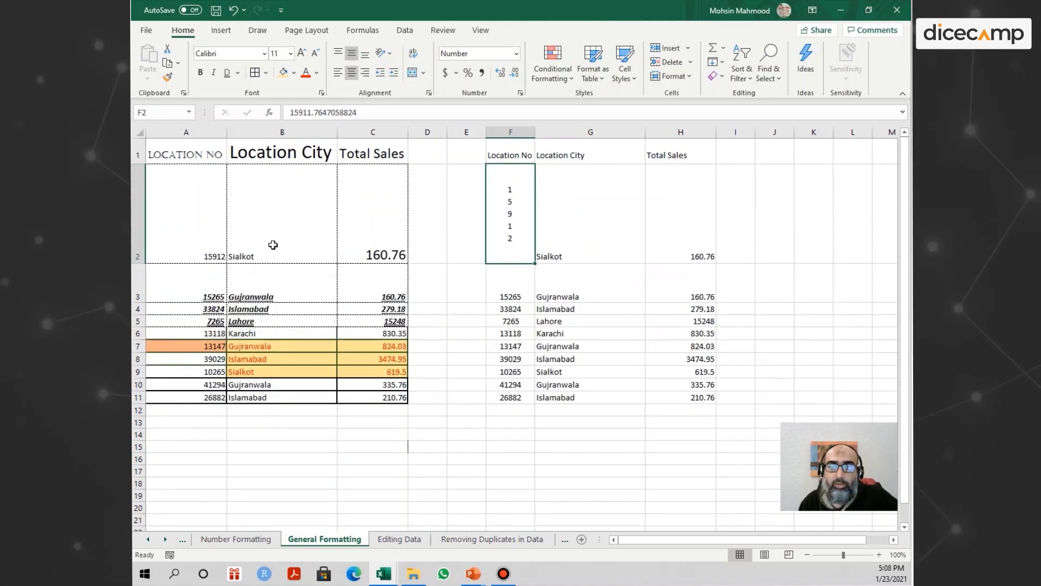
Try the Rotate Text Up and Rotate Text Down orientations on the Location No value in F2
{"action": "left_click", "coordinate": [390, 54]}
{"action": "left_click", "coordinate": [412, 122]}
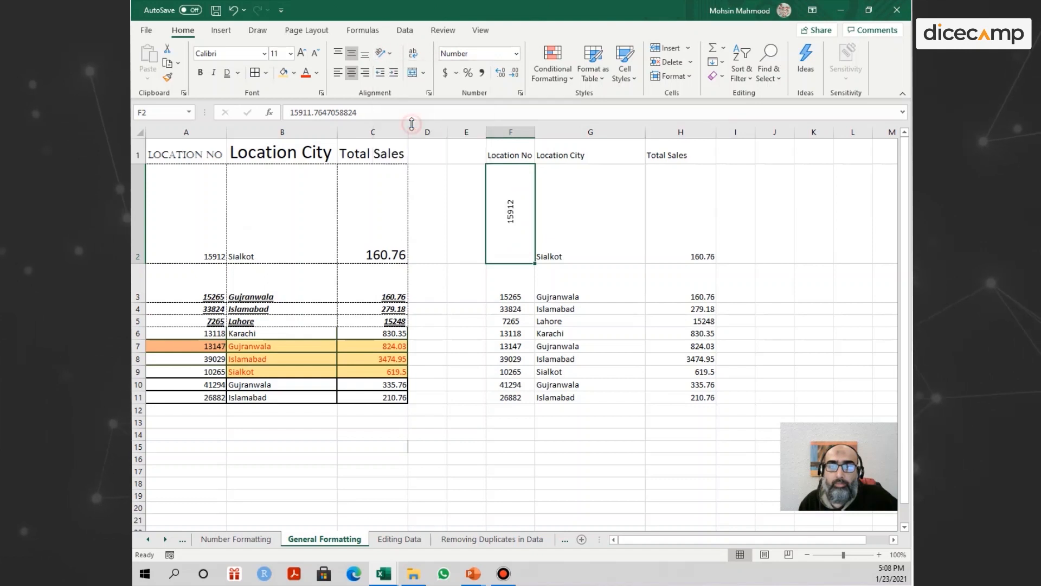
{"action": "left_click", "coordinate": [390, 53]}
{"action": "left_click", "coordinate": [408, 139]}
Review the text alignment, text control and orientation settings of F2 in the Format Cells dialog without changing any
{"action": "left_click", "coordinate": [389, 53]}
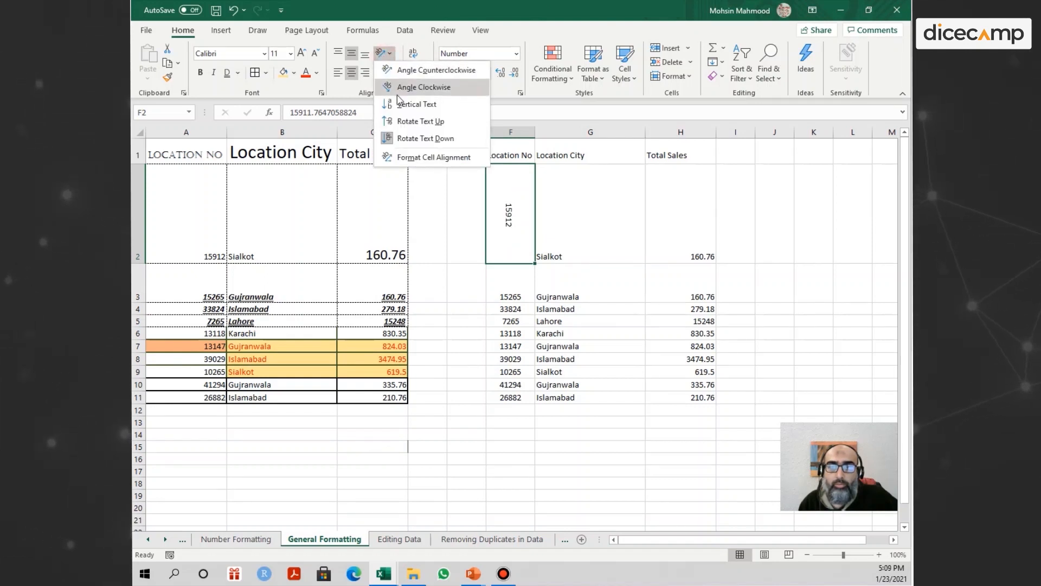
{"action": "left_click", "coordinate": [407, 157]}
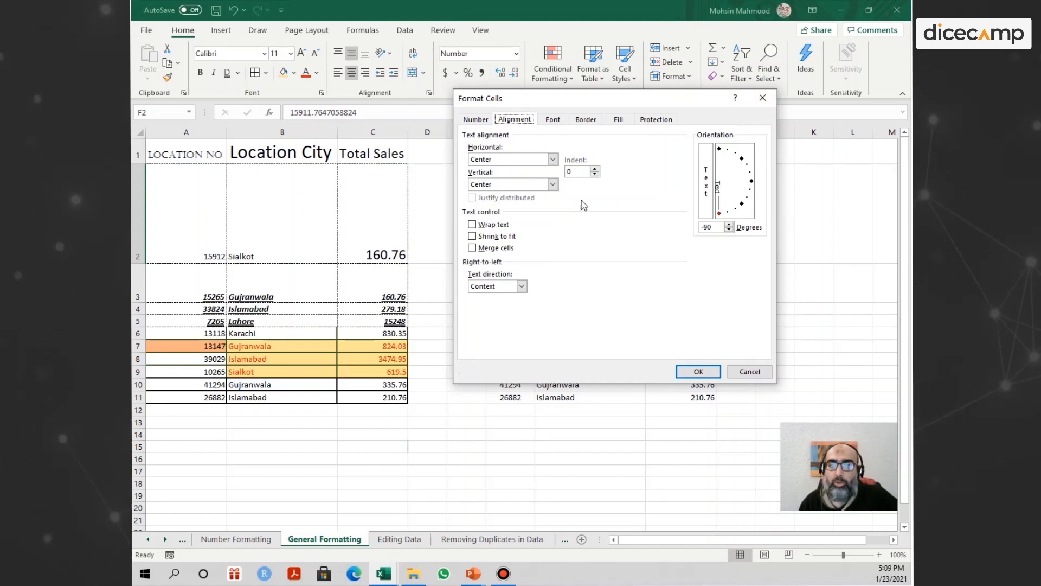
{"action": "left_click", "coordinate": [547, 120]}
{"action": "left_click", "coordinate": [524, 120]}
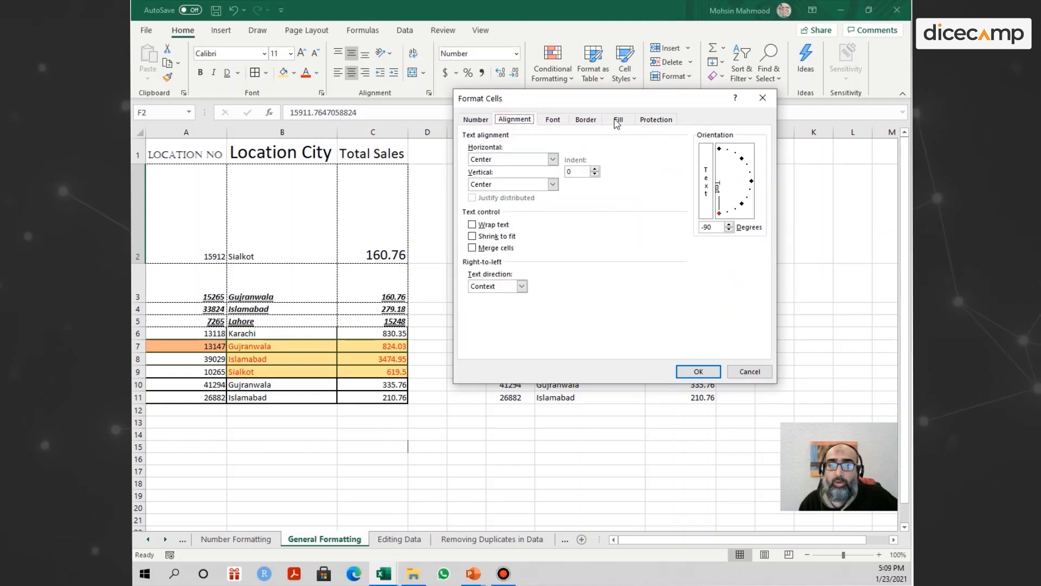
{"action": "left_click", "coordinate": [763, 99]}
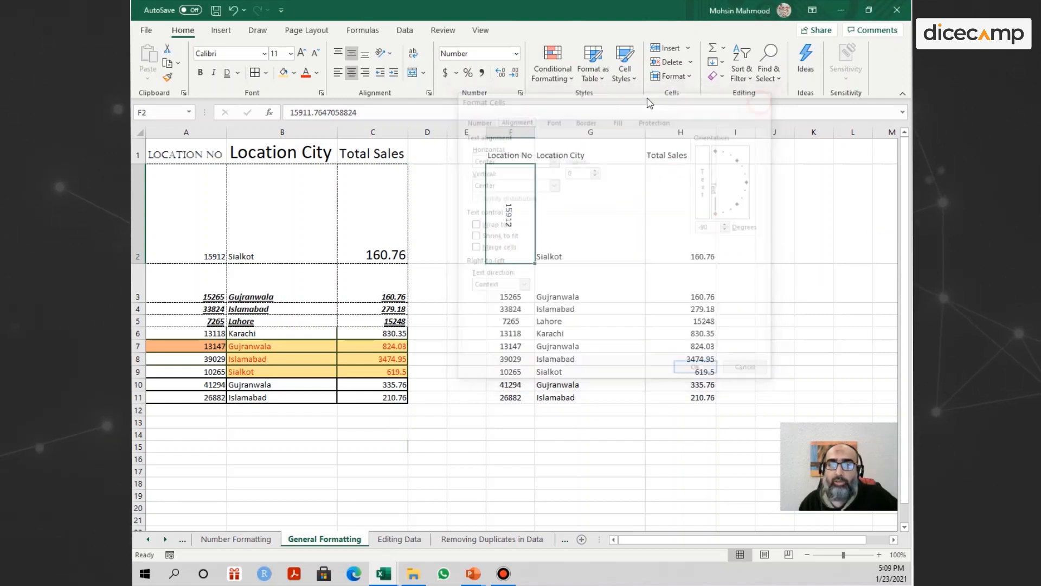
{"action": "left_click", "coordinate": [390, 56]}
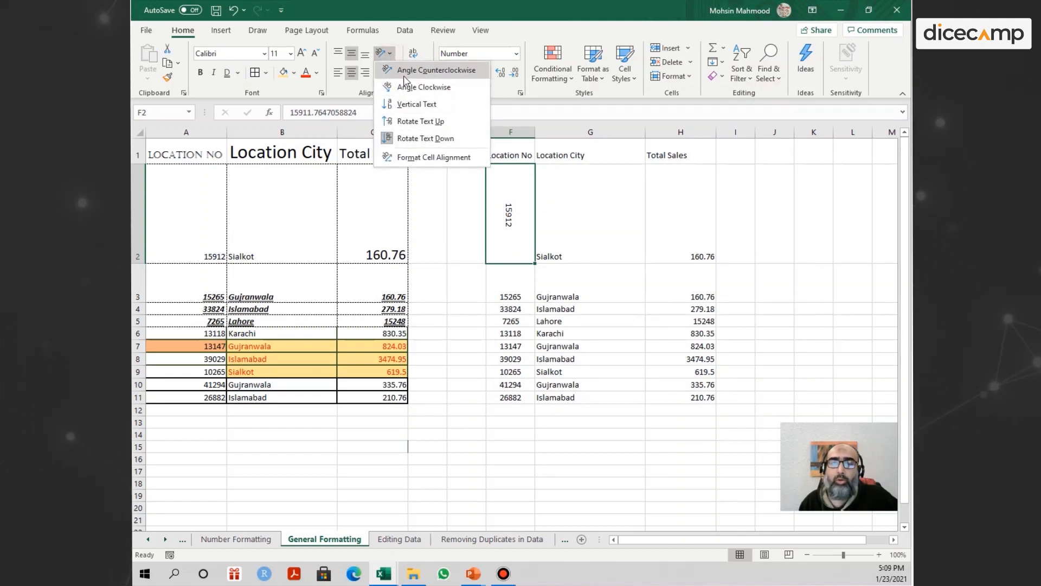
{"action": "left_click", "coordinate": [417, 155]}
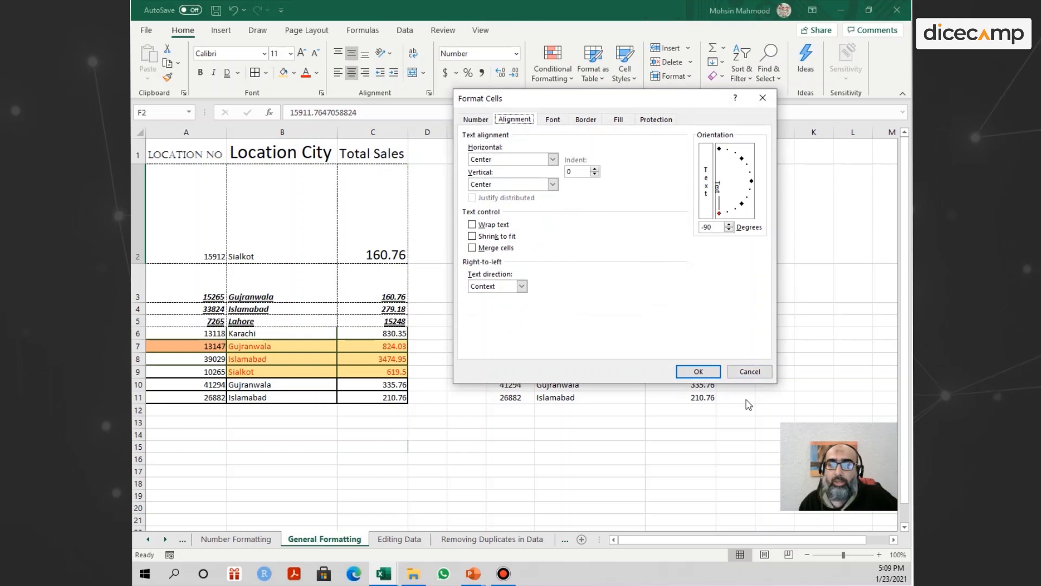
{"action": "left_click", "coordinate": [751, 374]}
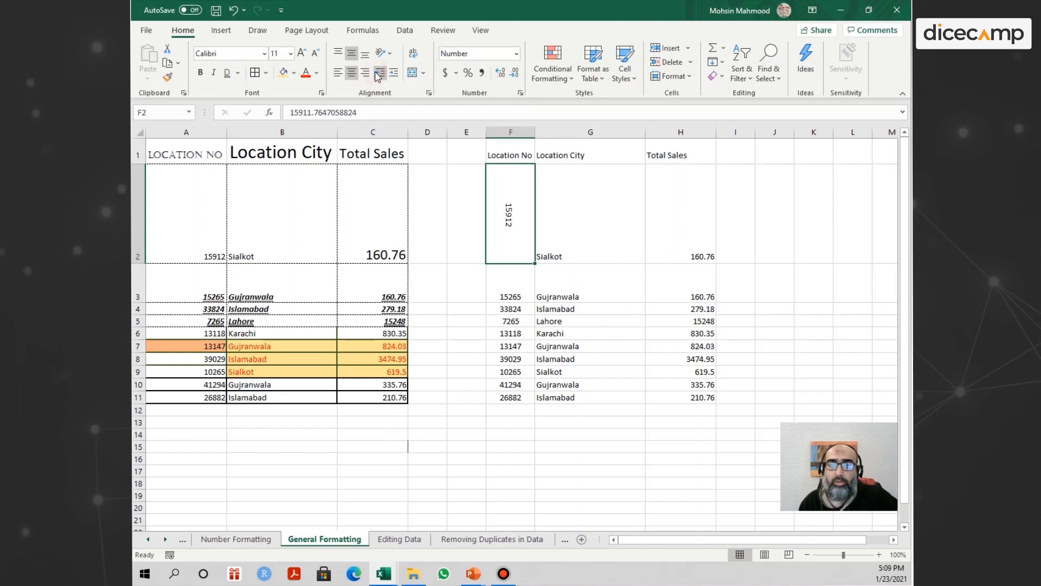
Indent the Location No column, F1:F11, by four levels
{"action": "left_click", "coordinate": [564, 243]}
{"action": "left_click_drag", "start_coordinate": [510, 155], "coordinate": [519, 401]}
{"action": "left_click", "coordinate": [381, 72]}
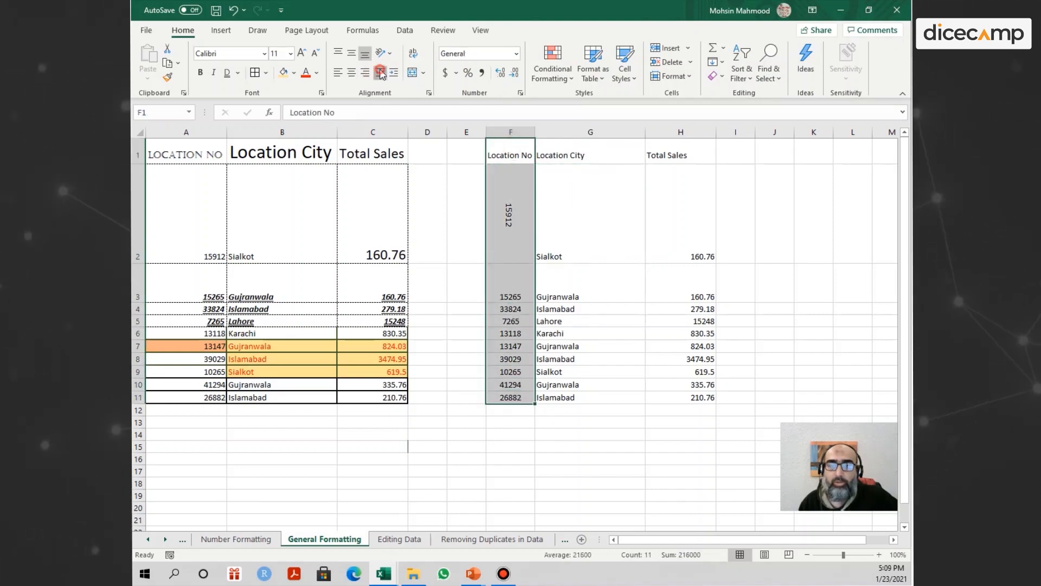
{"action": "left_click", "coordinate": [394, 73]}
{"action": "left_click", "coordinate": [394, 74]}
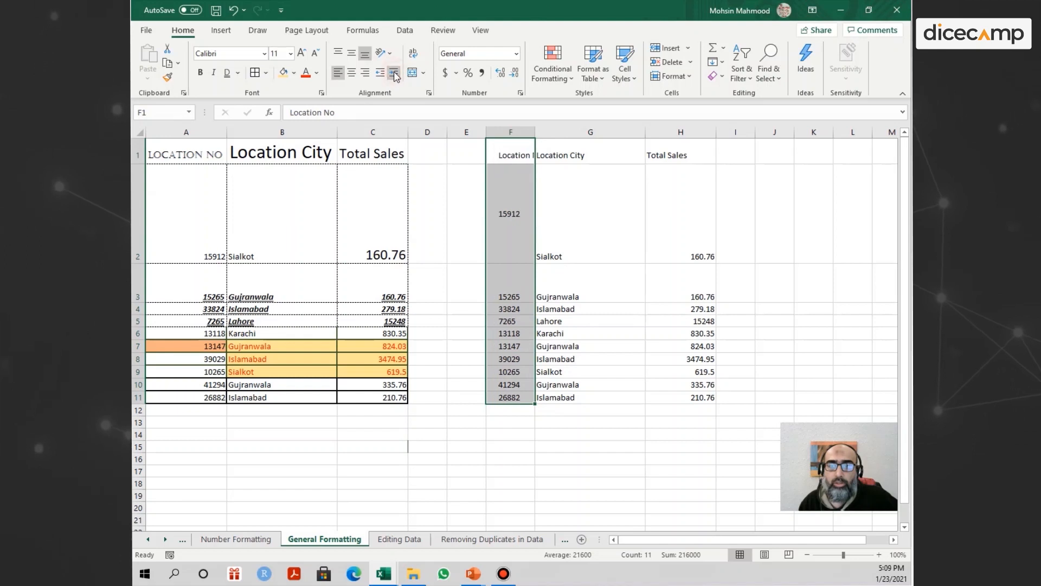
{"action": "left_click", "coordinate": [395, 74]}
{"action": "left_click", "coordinate": [394, 73]}
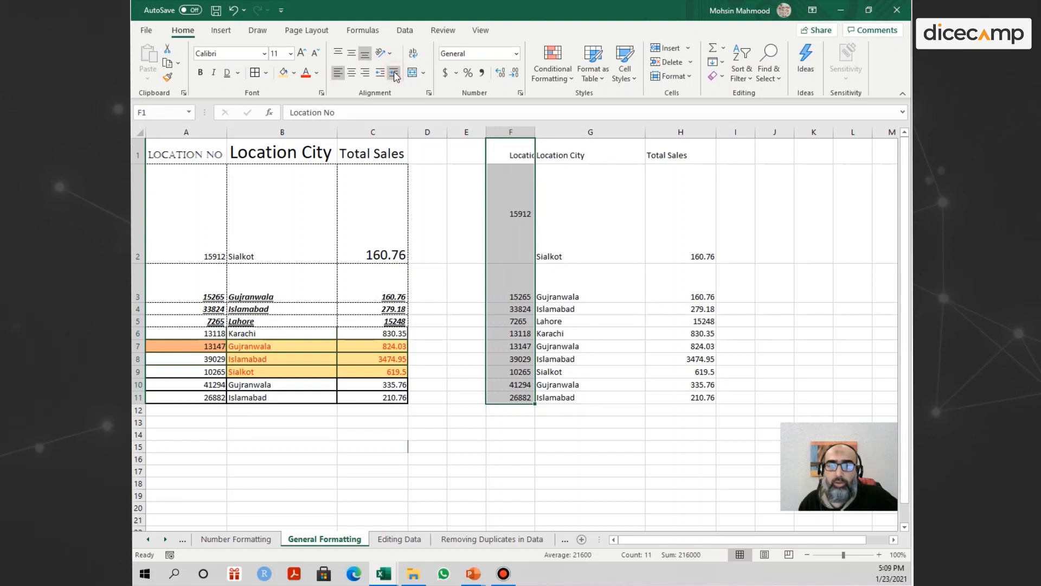
Remove all indent levels from the Location No cells in F1:F11
{"action": "left_click", "coordinate": [381, 74]}
{"action": "left_click", "coordinate": [381, 74]}
{"action": "left_click", "coordinate": [381, 74]}
{"action": "left_click", "coordinate": [381, 75]}
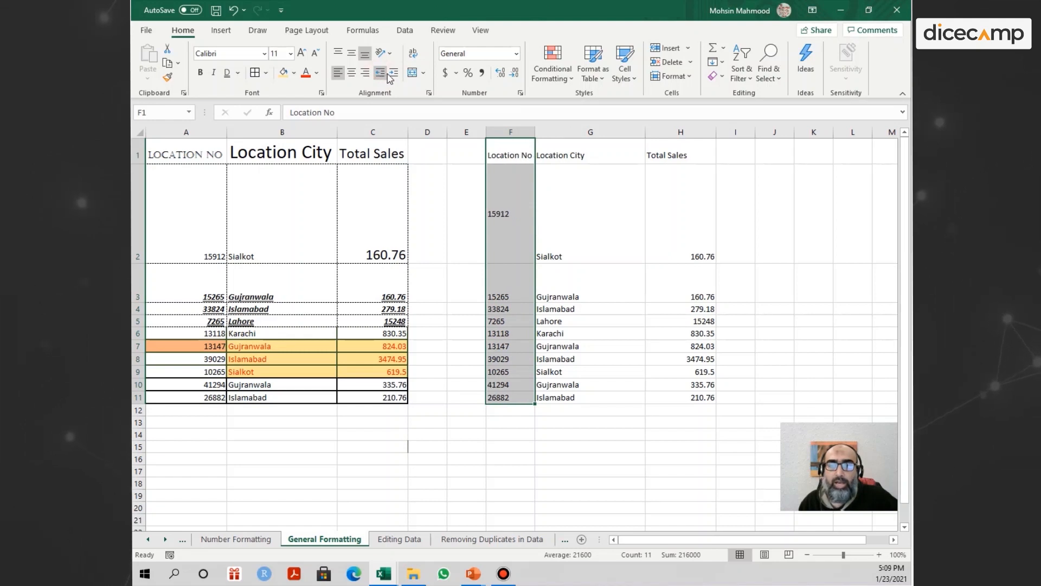
Try three indent levels on the Location No cells in F1:F11 and clear the indent again
{"action": "left_click", "coordinate": [394, 73]}
{"action": "left_click", "coordinate": [394, 73]}
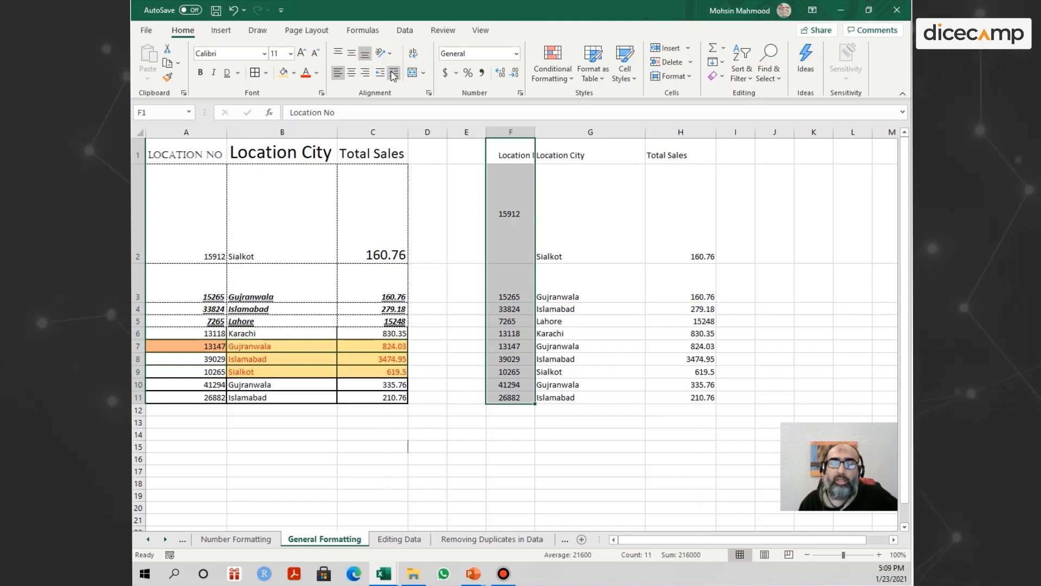
{"action": "left_click", "coordinate": [394, 73]}
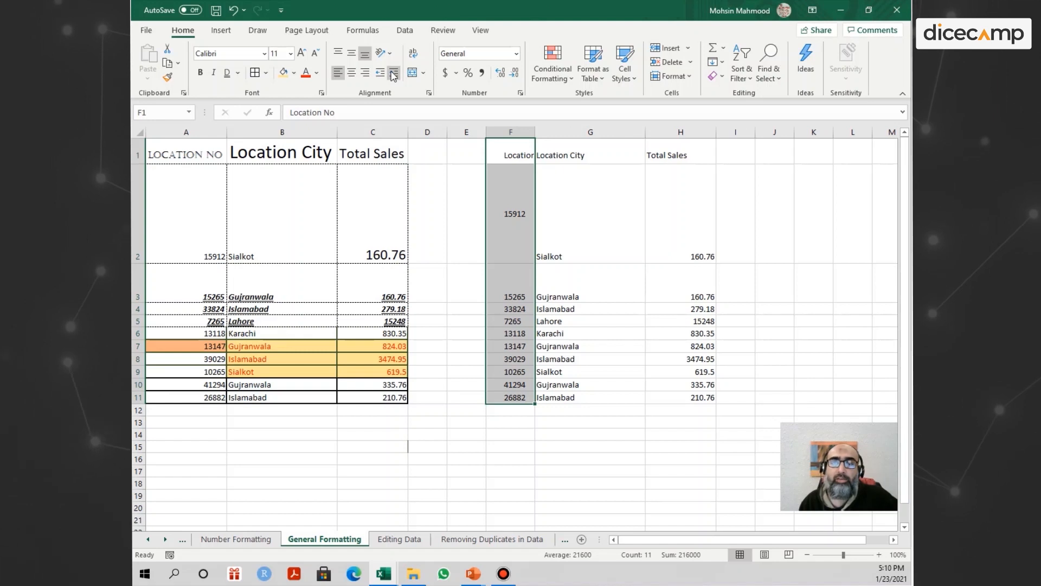
{"action": "left_click", "coordinate": [380, 72]}
{"action": "left_click", "coordinate": [380, 73]}
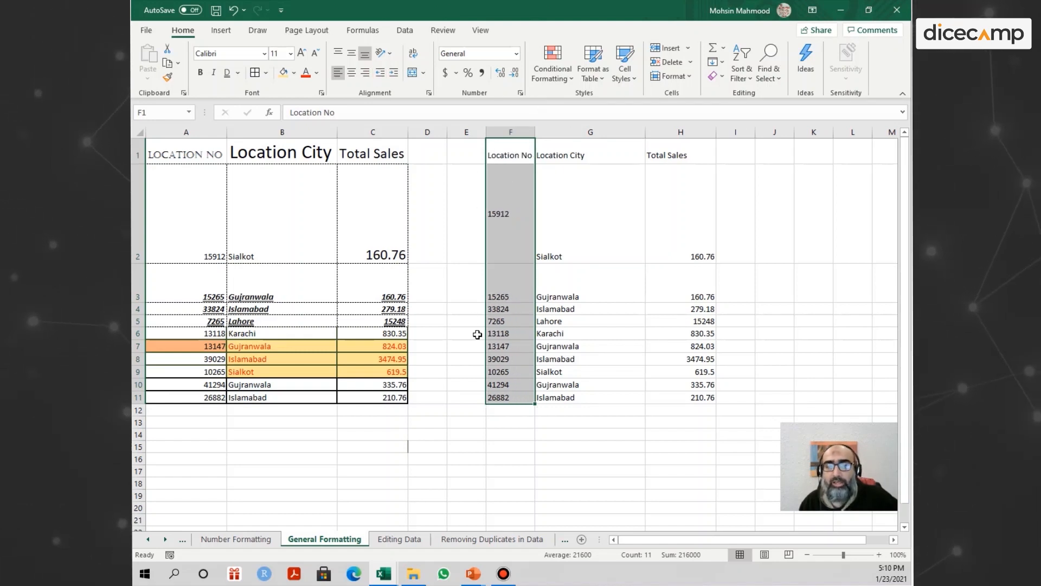
Increase the indent of F1:F11 by three levels, remove it, and finish with a single indent level
{"action": "left_click", "coordinate": [393, 79]}
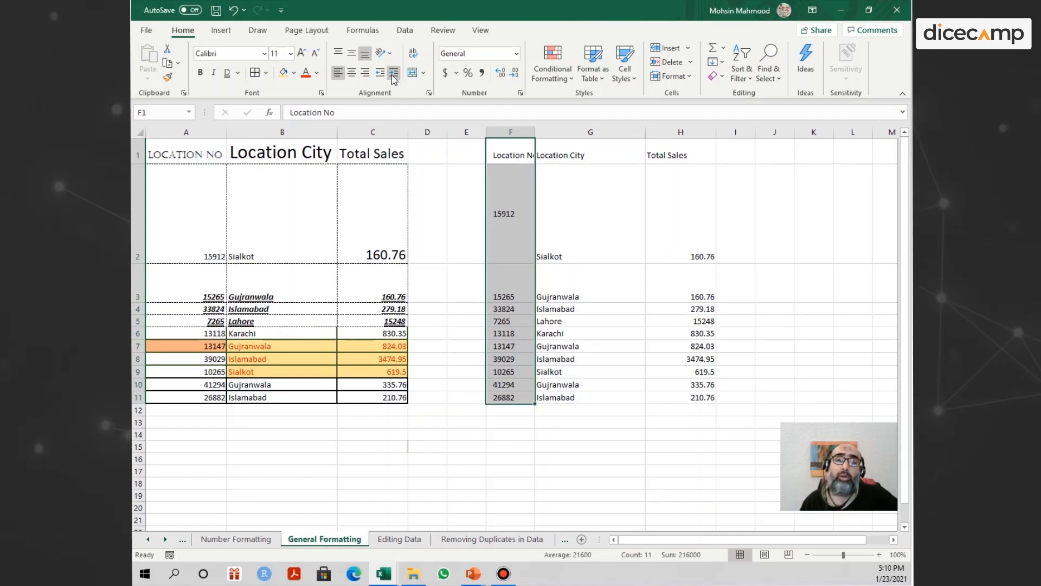
{"action": "left_click", "coordinate": [394, 79]}
{"action": "left_click", "coordinate": [394, 78]}
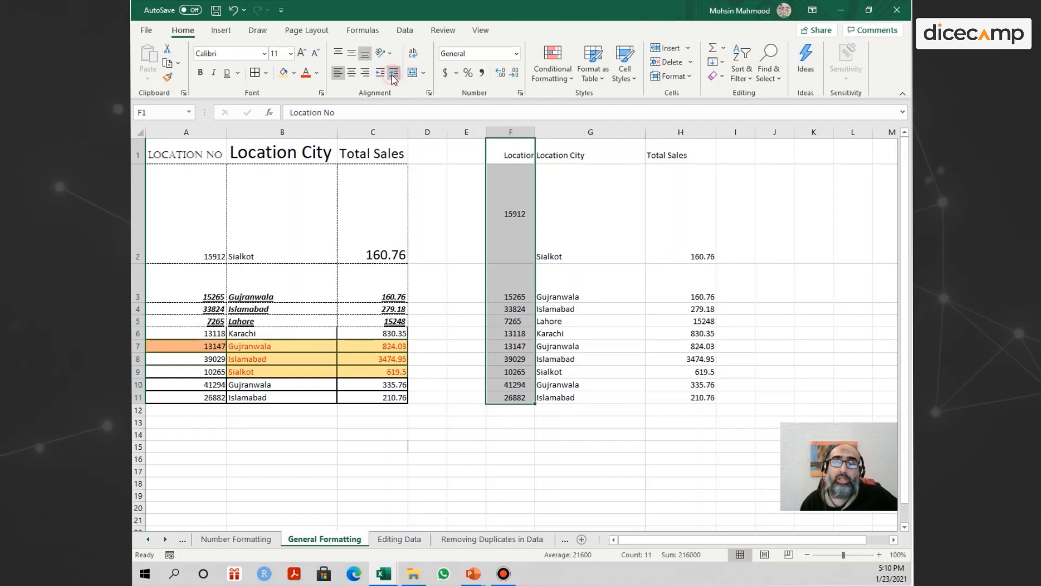
{"action": "left_click", "coordinate": [382, 73]}
{"action": "left_click", "coordinate": [382, 74]}
{"action": "left_click", "coordinate": [382, 73]}
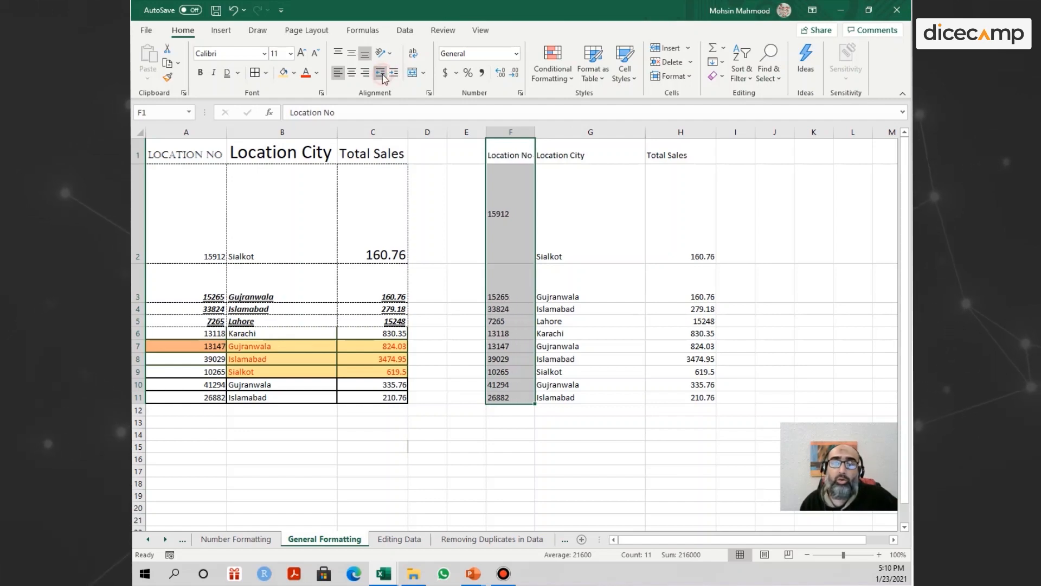
{"action": "left_click", "coordinate": [399, 72]}
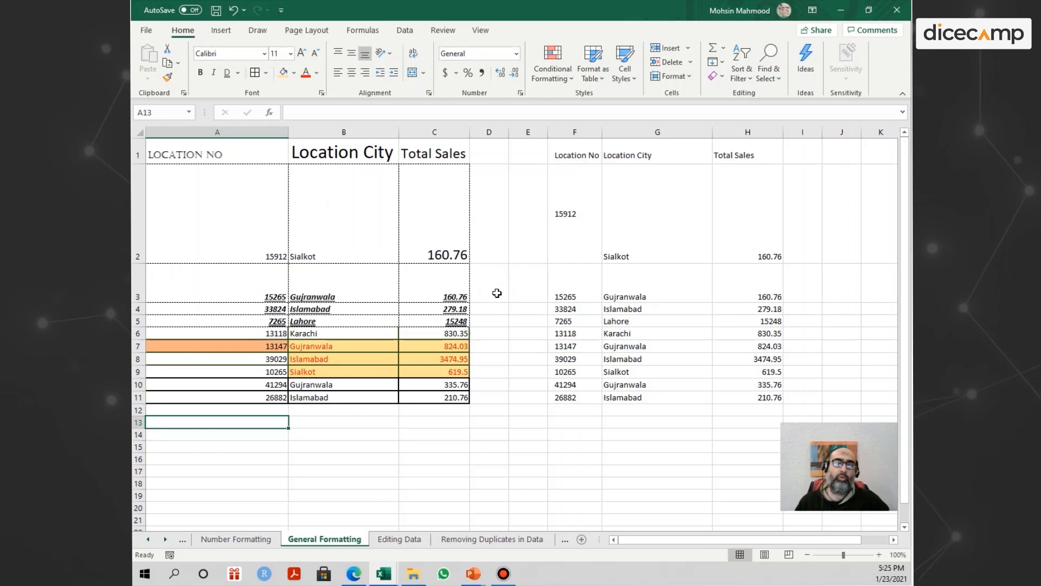
Enter "This is an example of WRAP TEXT and how it allows us to manage space" in cell A14
{"action": "left_click", "coordinate": [264, 451]}
{"action": "left_click", "coordinate": [229, 432]}
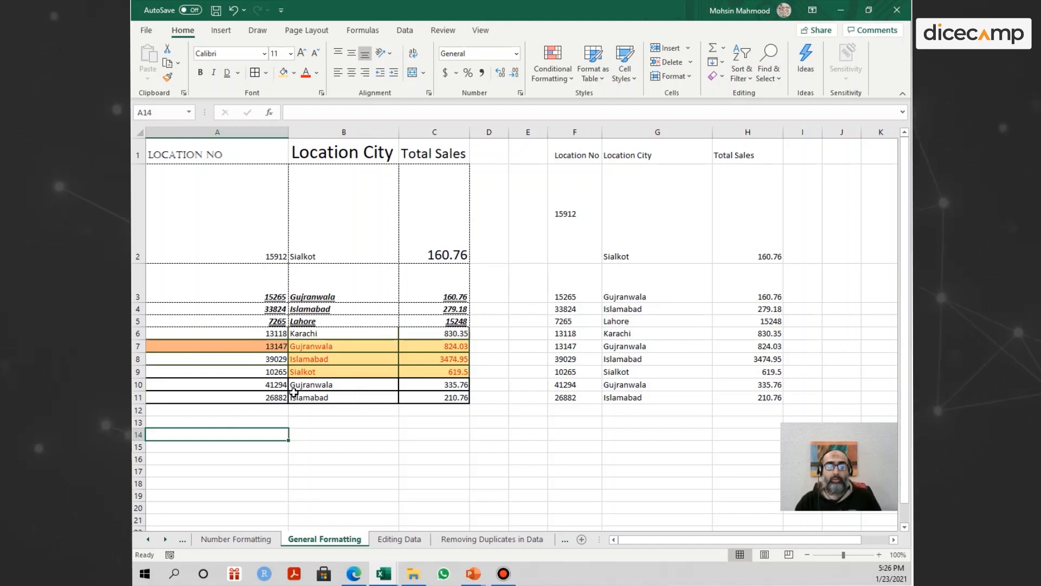
{"action": "type", "text": "This is an example"}
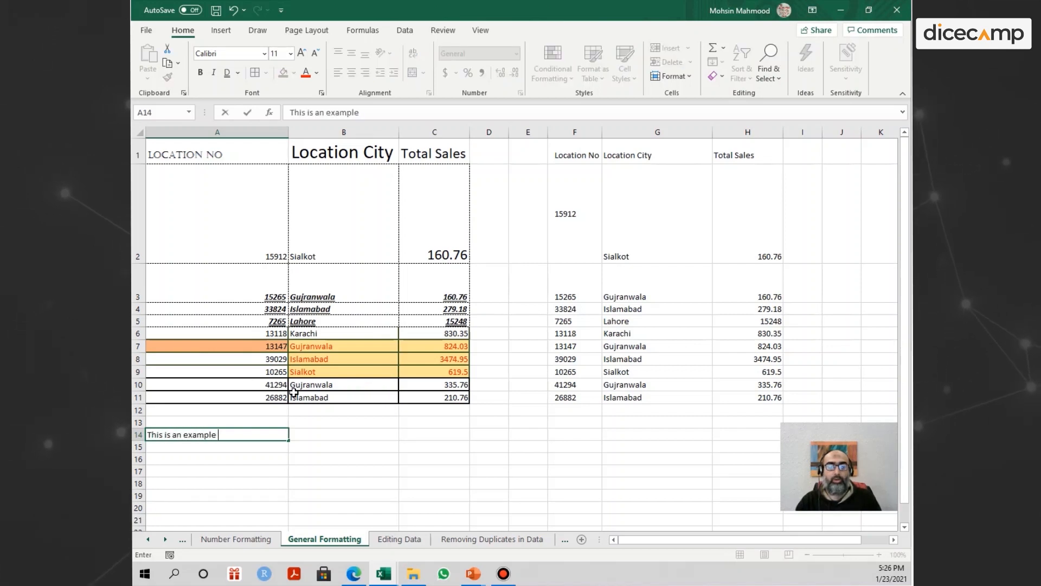
{"action": "type", "text": " of WRAP TECT"}
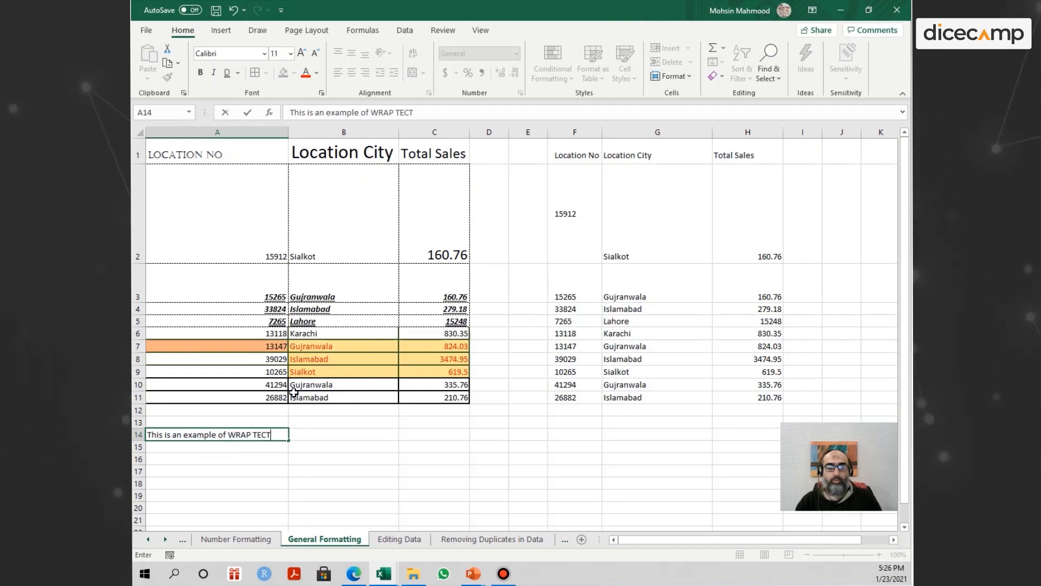
{"action": "key", "text": "BackSpace"}
{"action": "type", "text": "XT "}
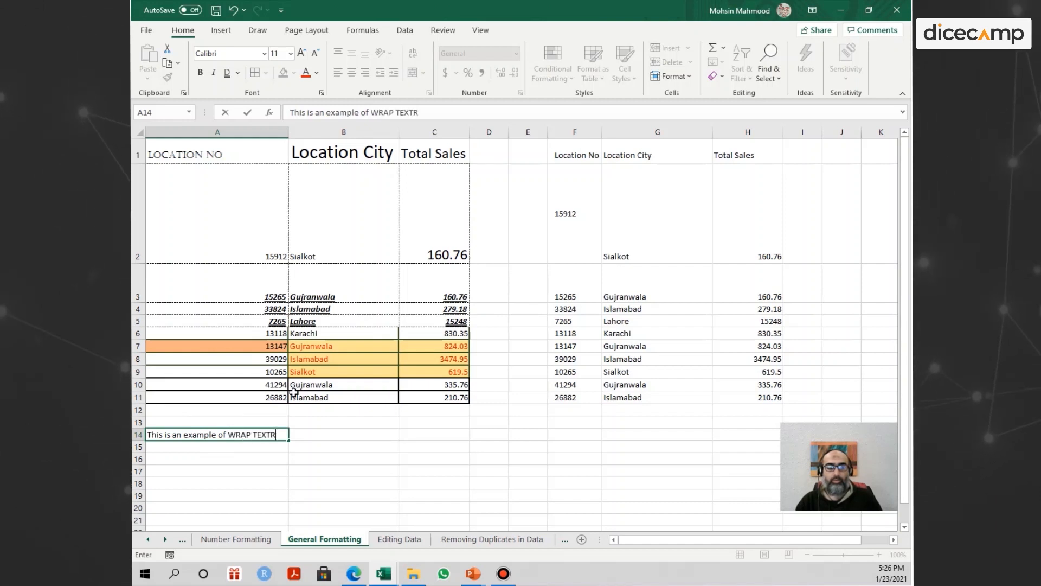
{"action": "type", "text": "and how i"}
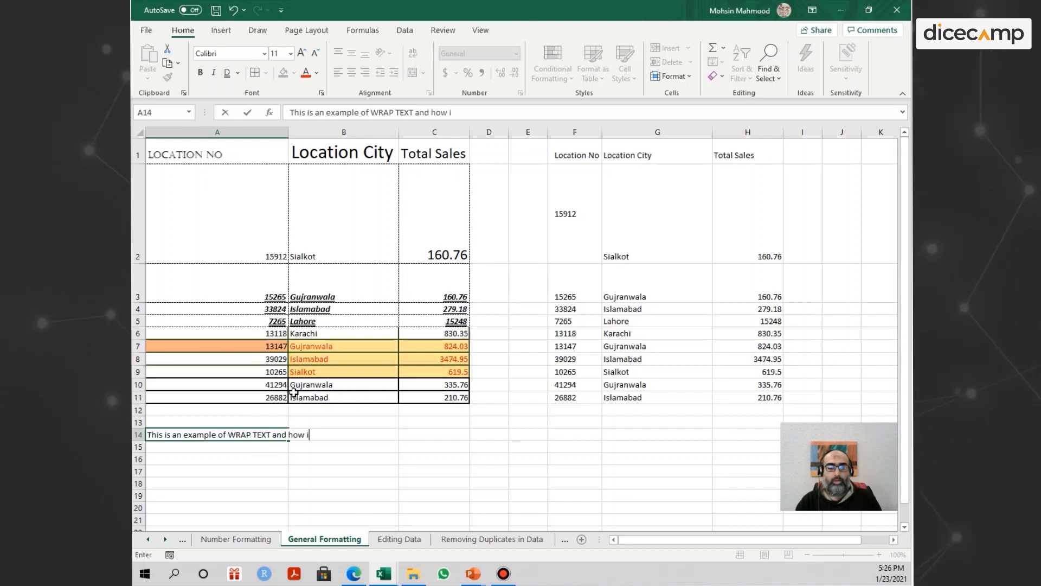
{"action": "type", "text": "t allows us to manage"}
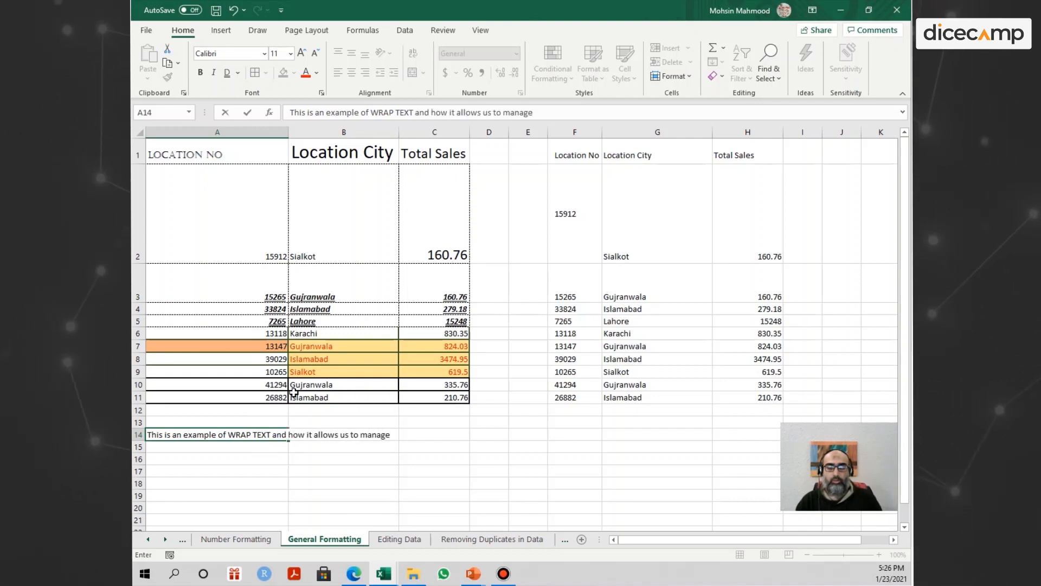
{"action": "type", "text": " space"}
{"action": "key", "text": "Return"}
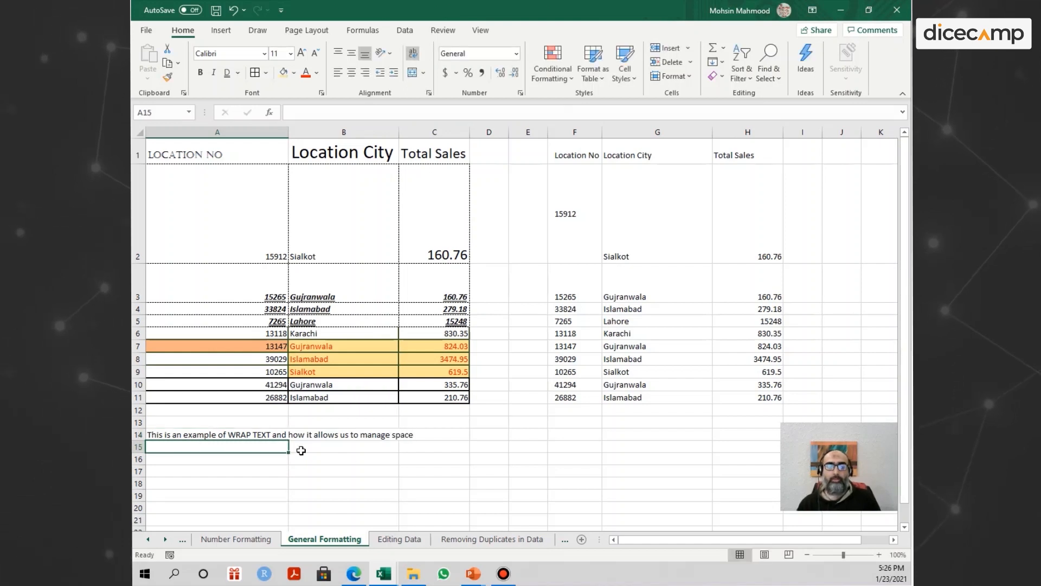
Examine how the example sentence in cell A14 fits within the width of column A
{"action": "left_click", "coordinate": [186, 435]}
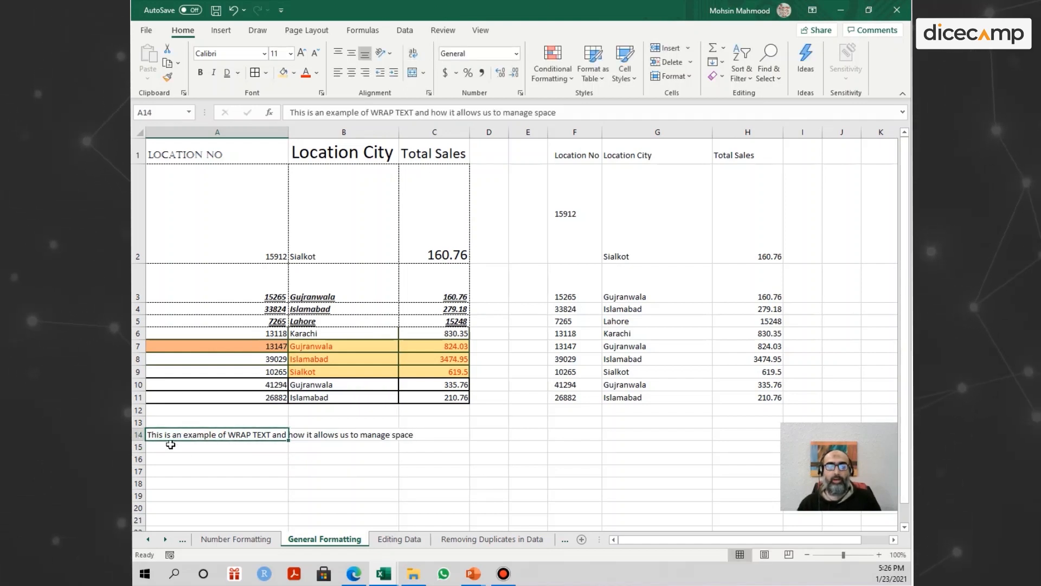
{"action": "key", "text": "F2"}
{"action": "left_click_drag", "start_coordinate": [148, 434], "coordinate": [282, 432]}
{"action": "left_click", "coordinate": [212, 494]}
{"action": "double_click", "coordinate": [154, 435]}
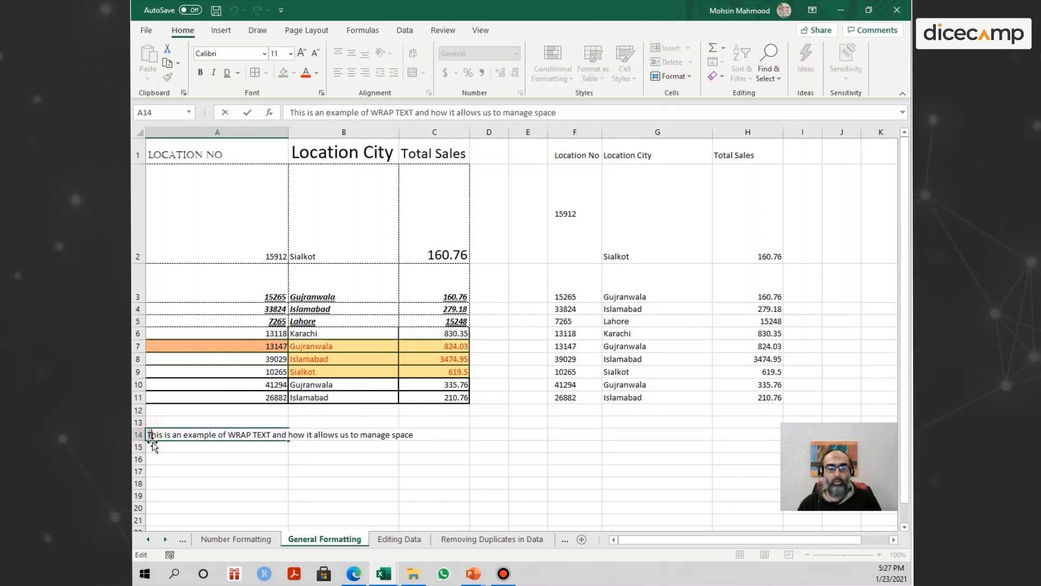
{"action": "left_click", "coordinate": [154, 448]}
{"action": "left_click", "coordinate": [152, 432]}
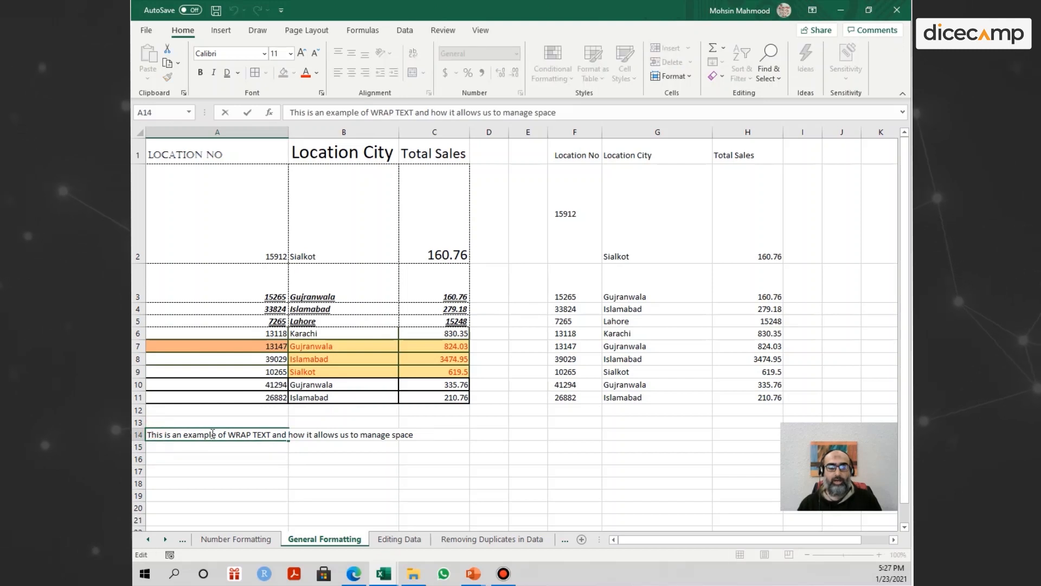
{"action": "left_click", "coordinate": [336, 450]}
Wrap the example sentence in cell A14 so it stays within column A
{"action": "left_click", "coordinate": [220, 436]}
{"action": "left_click", "coordinate": [413, 55]}
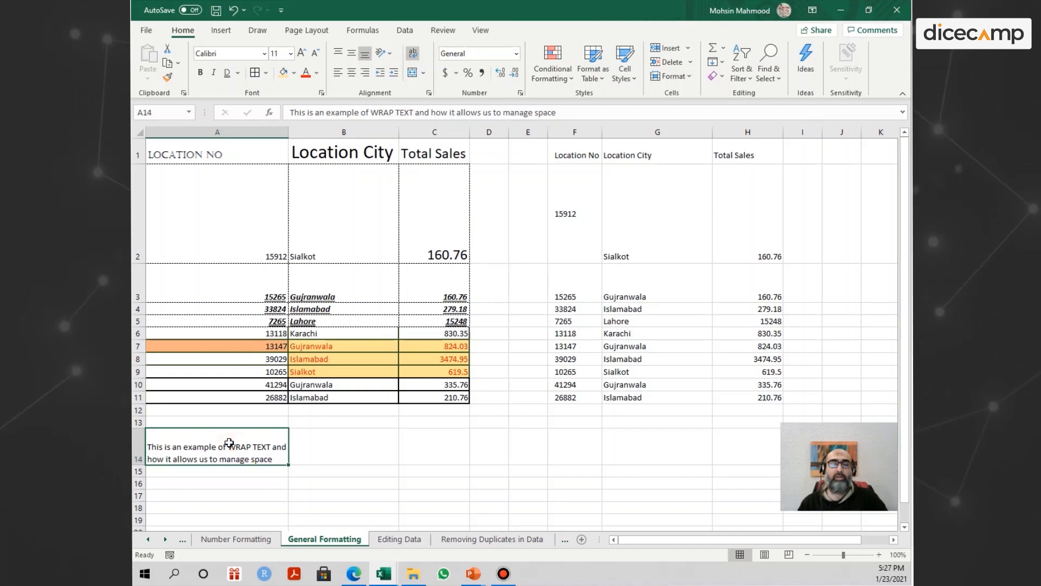
{"action": "left_click_drag", "start_coordinate": [297, 445], "coordinate": [434, 444]}
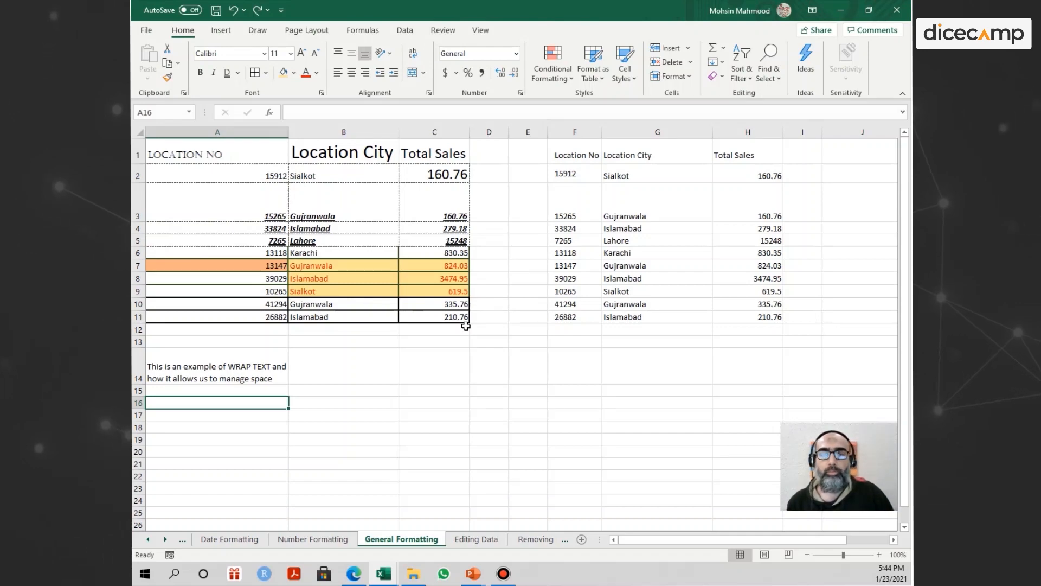
{"action": "key", "text": "Right"}
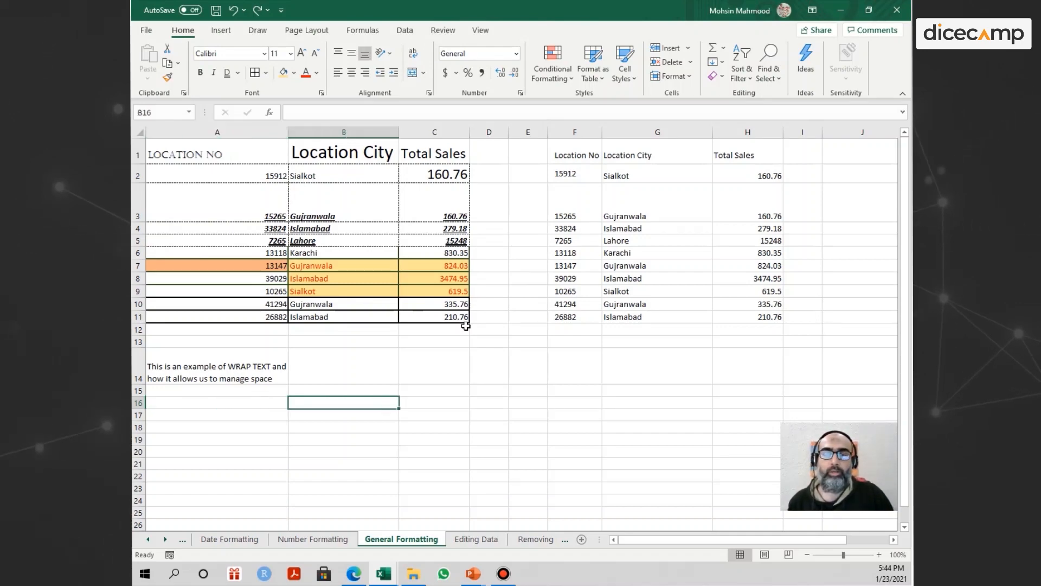
{"action": "key", "text": "Left"}
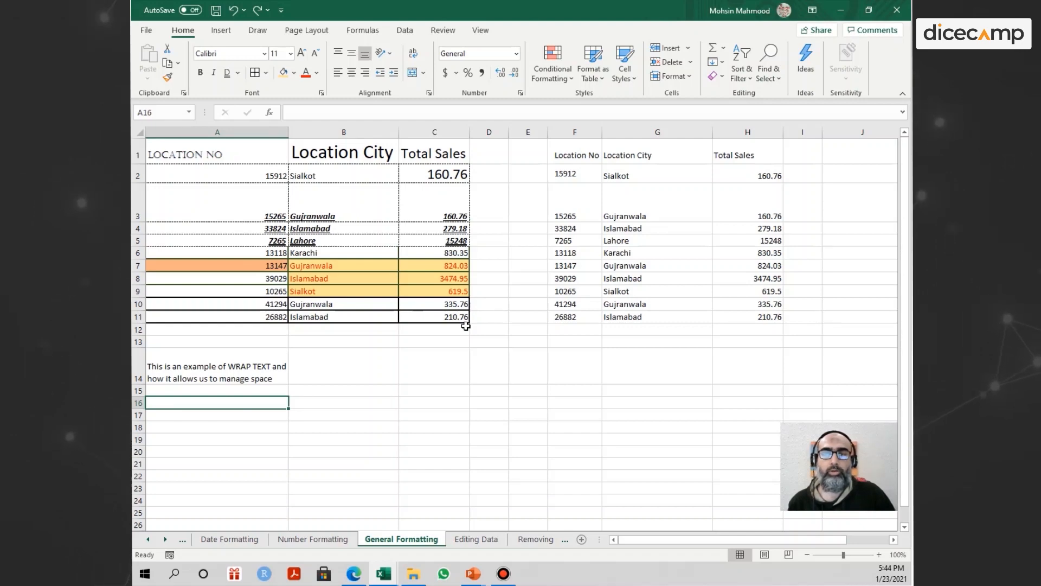
{"action": "key", "text": "Right"}
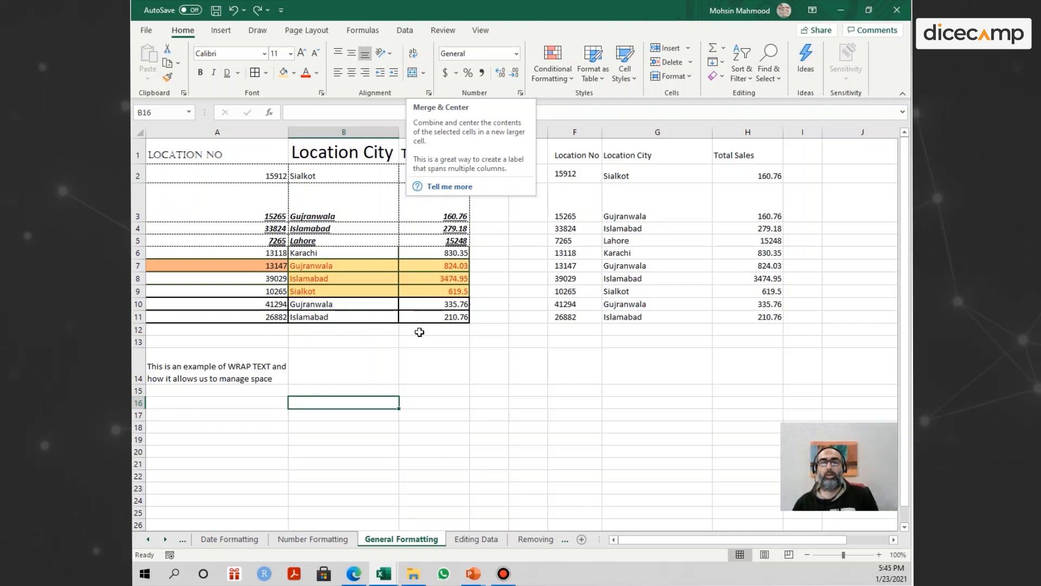
Unmerge the blank merged cell spanning J1:M1
{"action": "left_click", "coordinate": [366, 359]}
{"action": "key", "text": "Right"}
{"action": "key", "text": "Right"}
{"action": "key", "text": "Right"}
{"action": "key", "text": "Right"}
{"action": "key", "text": "Right"}
{"action": "key", "text": "Right"}
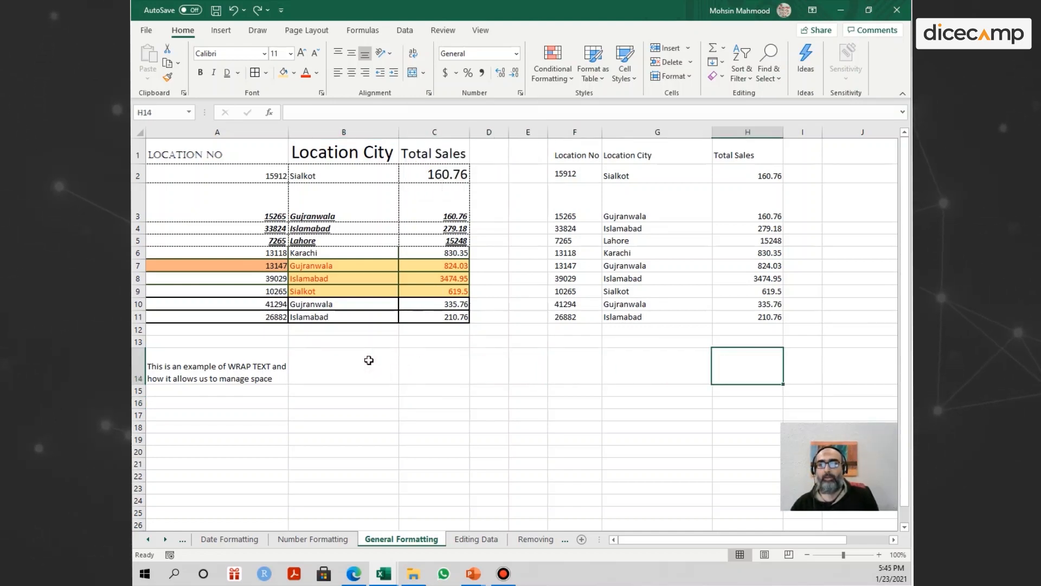
{"action": "key", "text": "Right"}
{"action": "key", "text": "Right"}
{"action": "key", "text": "Right"}
{"action": "key", "text": "Right"}
{"action": "key", "text": "Left"}
{"action": "key", "text": "Up"}
{"action": "key", "text": "Up"}
{"action": "key", "text": "Up"}
{"action": "key", "text": "Up"}
{"action": "key", "text": "Up"}
{"action": "key", "text": "Up"}
{"action": "key", "text": "Up"}
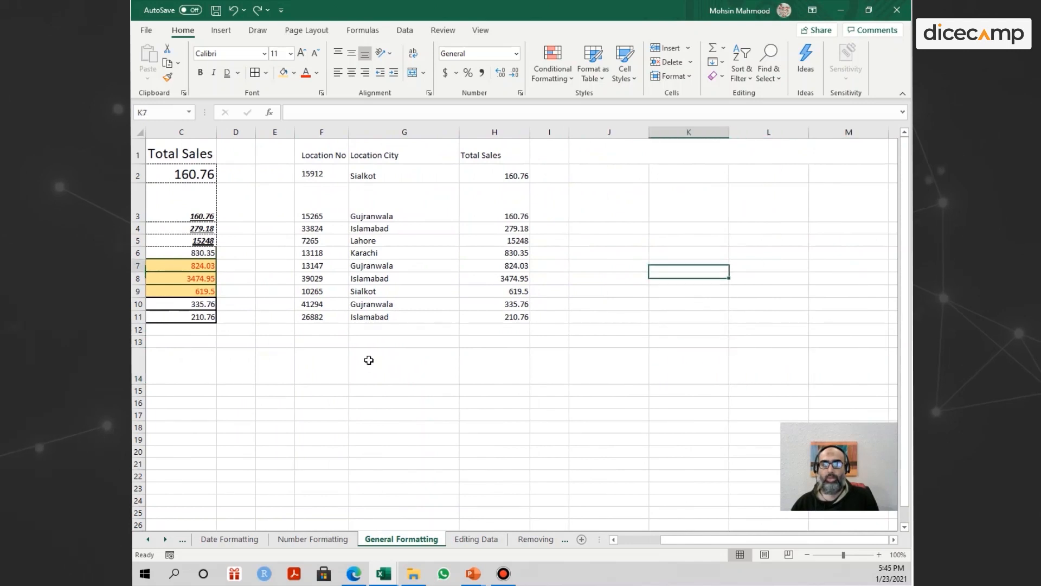
{"action": "key", "text": "Up"}
{"action": "key", "text": "Up"}
{"action": "key", "text": "Up"}
{"action": "key", "text": "Up"}
{"action": "key", "text": "Up"}
{"action": "key", "text": "Up"}
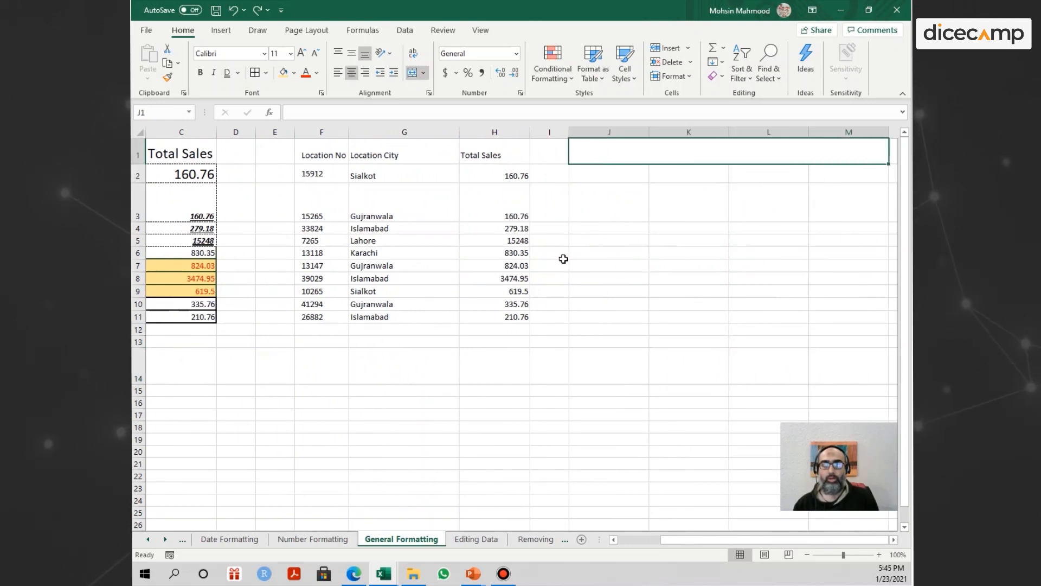
{"action": "left_click", "coordinate": [418, 74]}
{"action": "left_click", "coordinate": [627, 239]}
Enter the title "FOOD ITEMS" in cell J1
{"action": "left_click", "coordinate": [616, 160]}
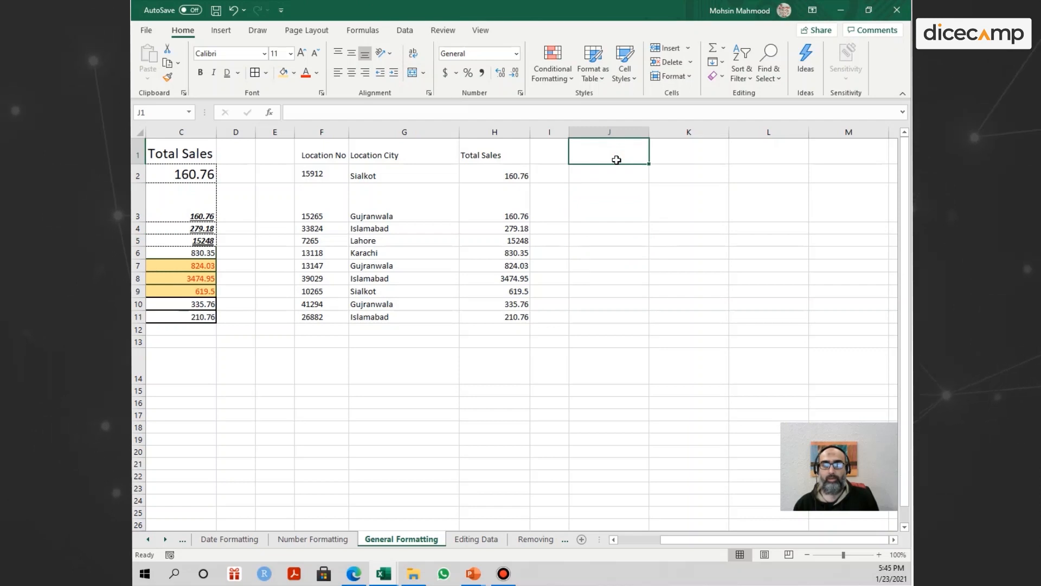
{"action": "key", "text": "Down"}
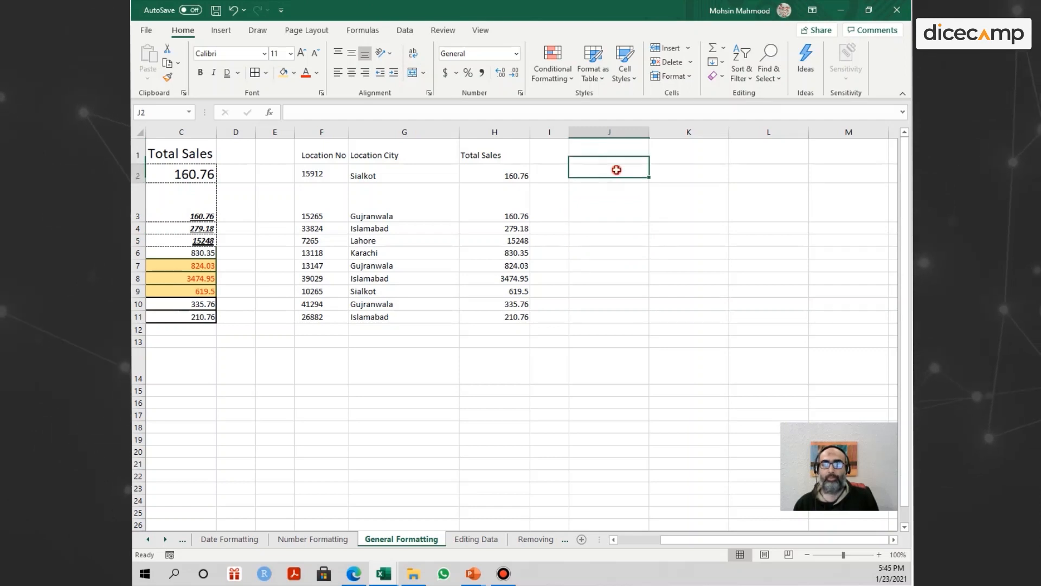
{"action": "left_click", "coordinate": [614, 155]}
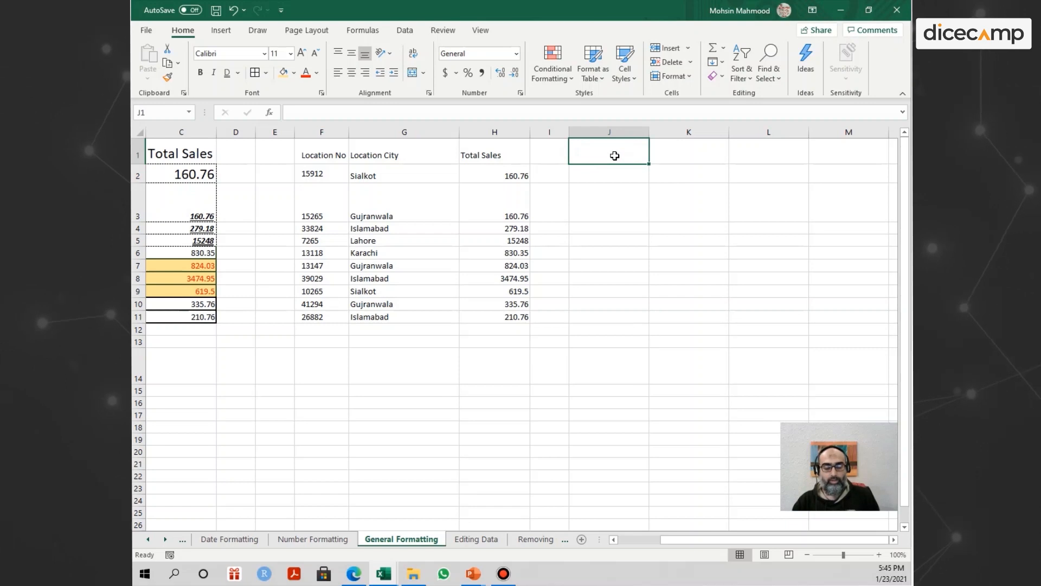
{"action": "type", "text": "FOOD ITEMS"}
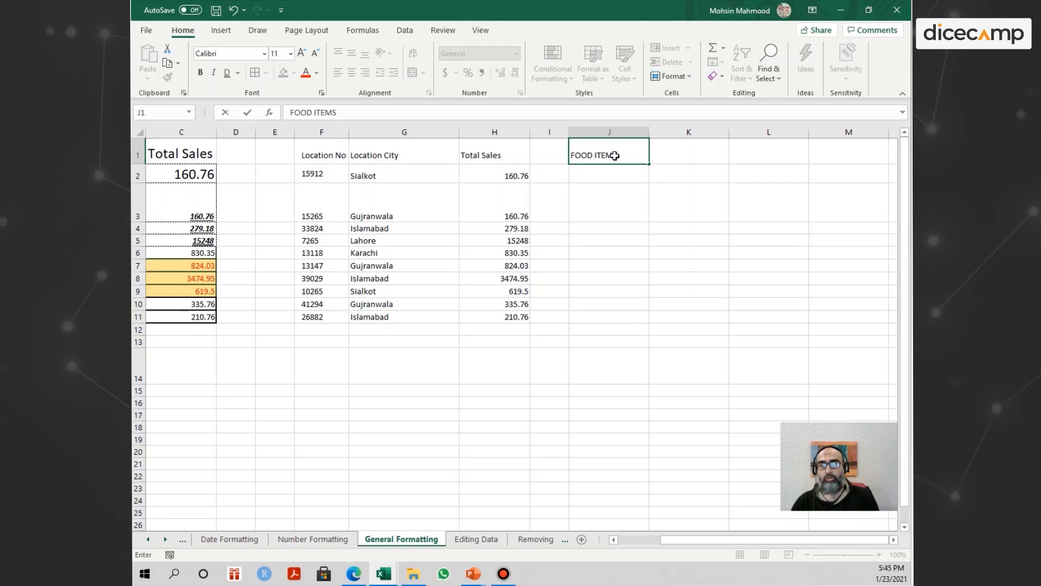
{"action": "key", "text": "Return"}
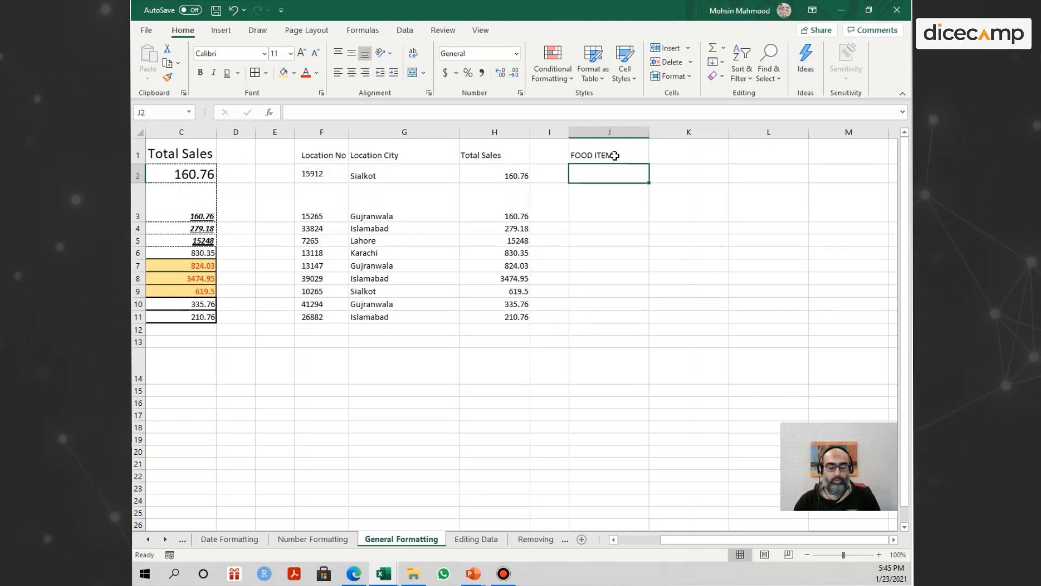
Enter the column headings Sr#, Name, Price and Quantity in cells J2:M2
{"action": "type", "text": "S"}
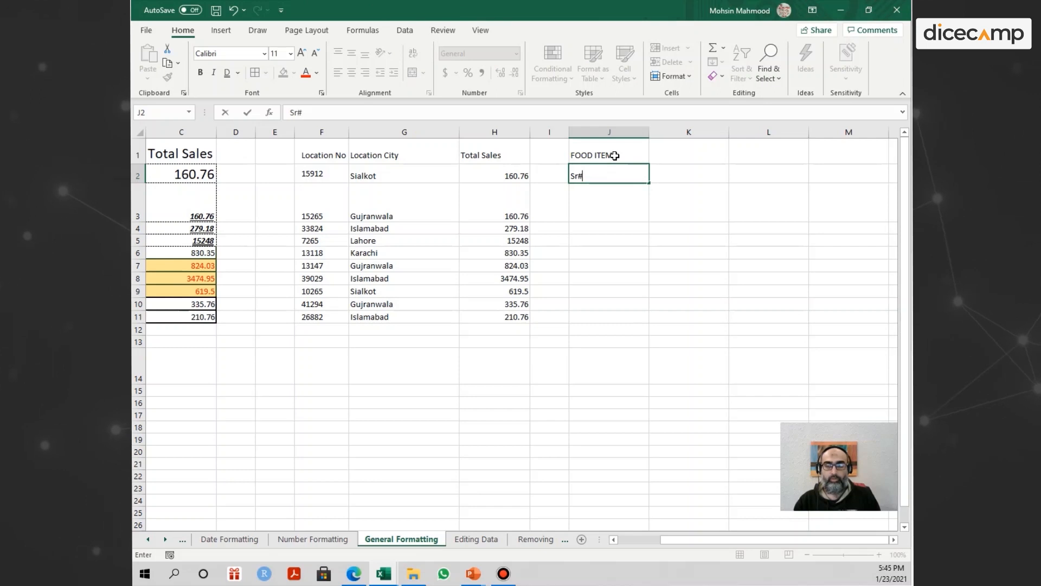
{"action": "type", "text": "r#"}
{"action": "key", "text": "Tab"}
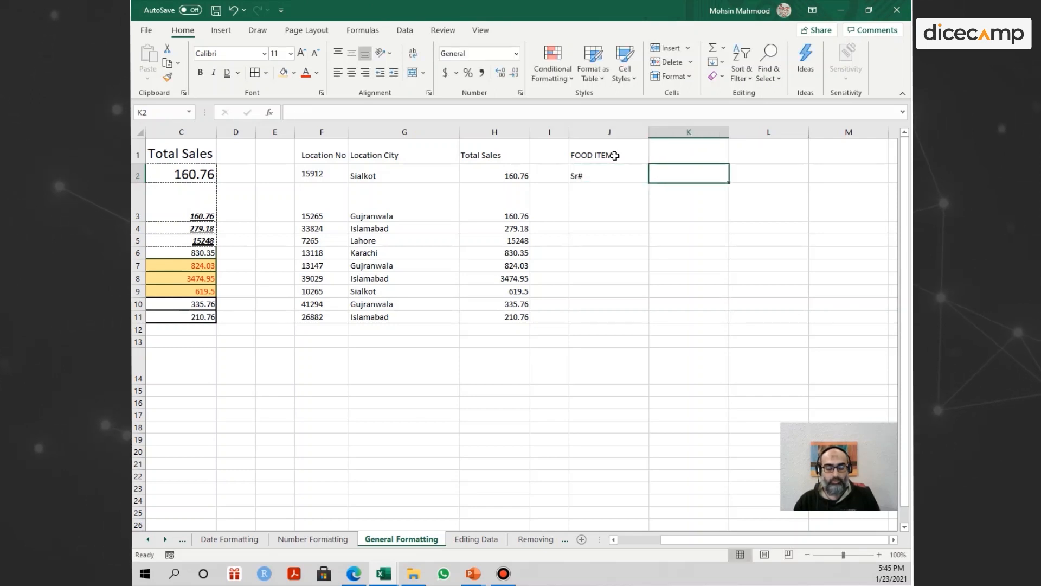
{"action": "type", "text": "Name"}
{"action": "key", "text": "Tab"}
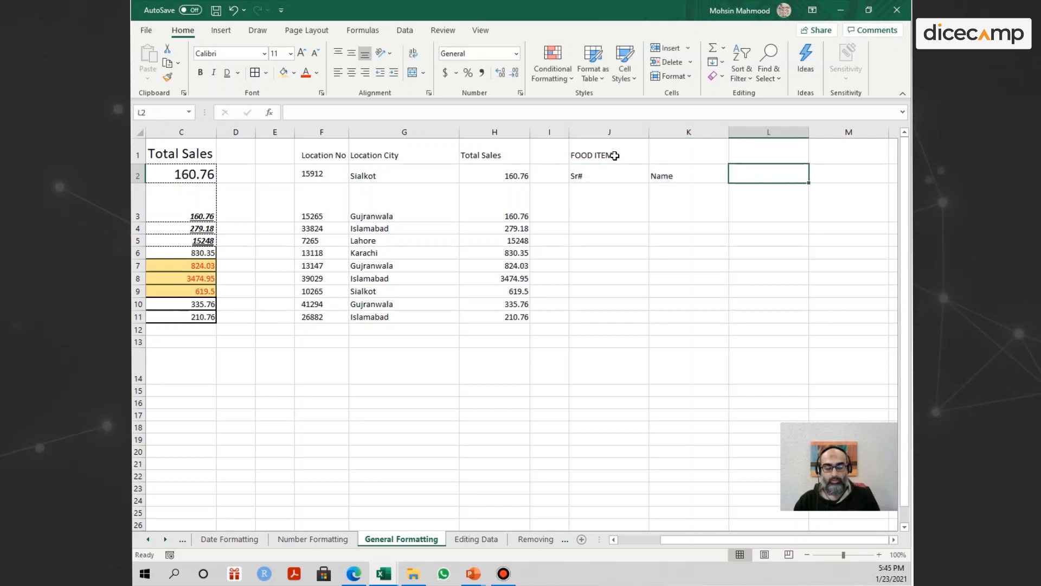
{"action": "type", "text": "Price"}
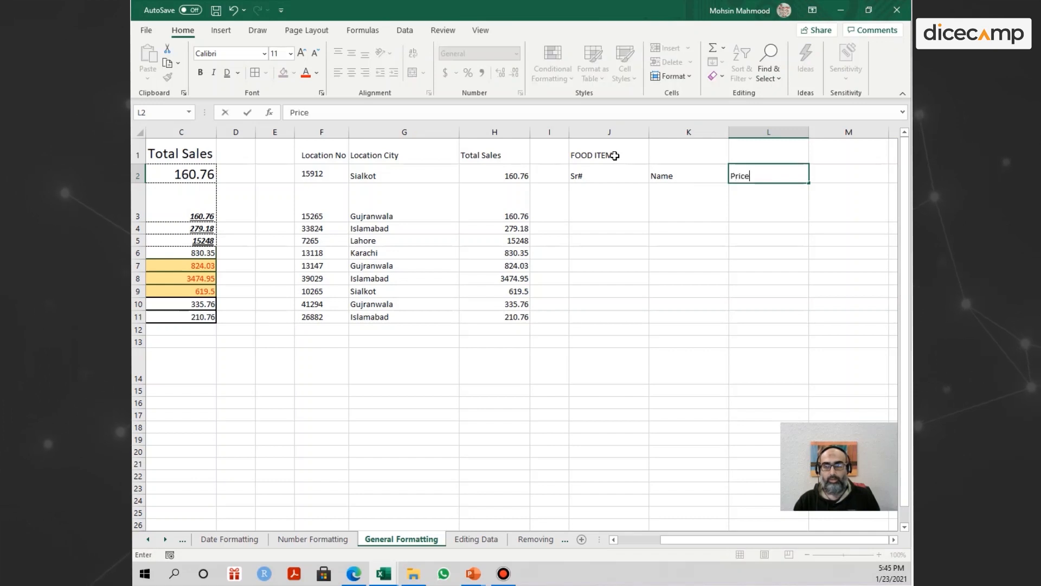
{"action": "key", "text": "Tab"}
{"action": "type", "text": "Quan"}
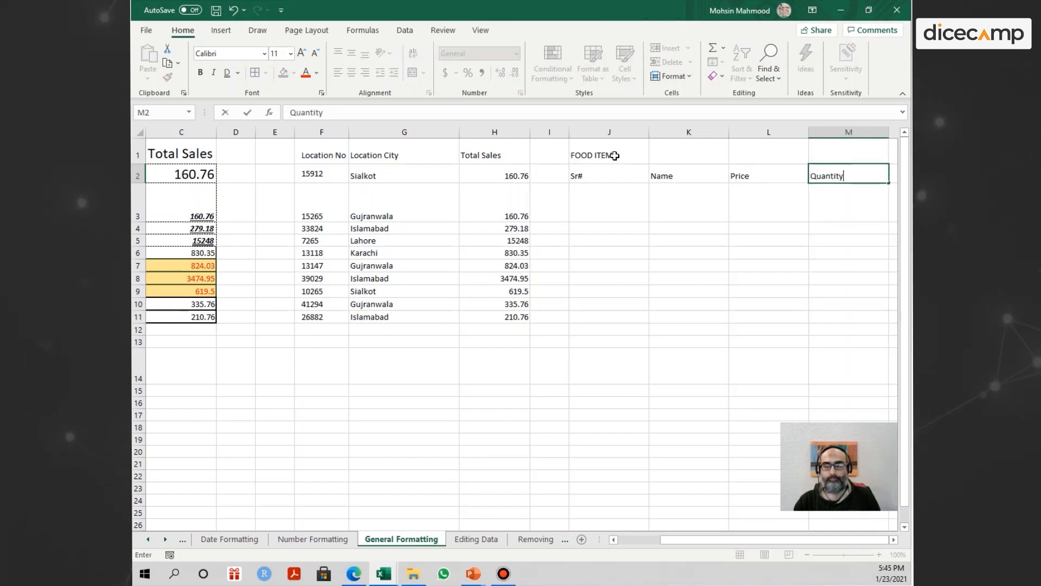
{"action": "key", "text": "Return"}
Merge and center the FOOD ITEMS title across cells J1:M1
{"action": "left_click", "coordinate": [605, 150]}
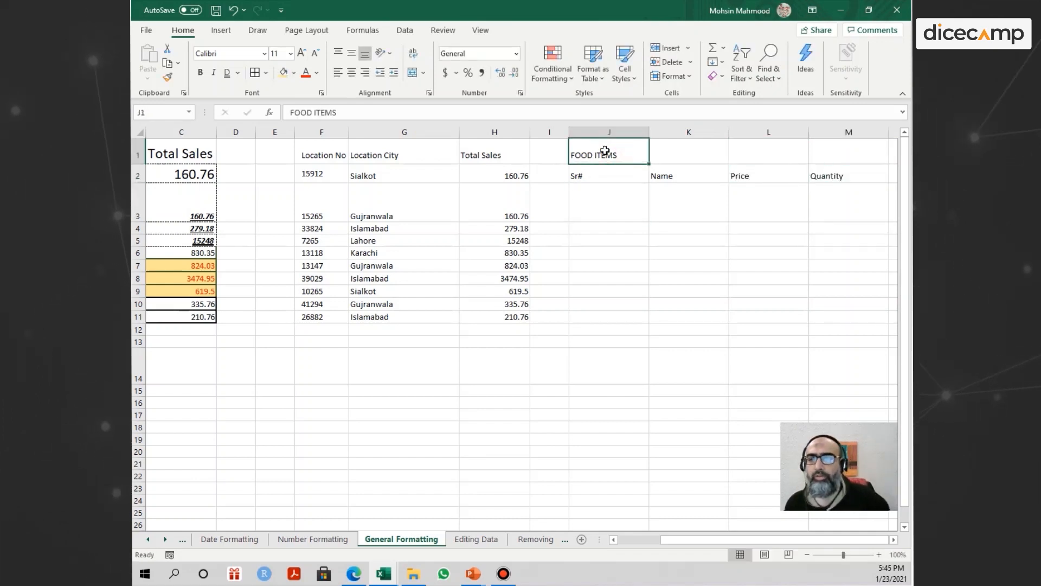
{"action": "left_click_drag", "start_coordinate": [605, 150], "coordinate": [818, 153]}
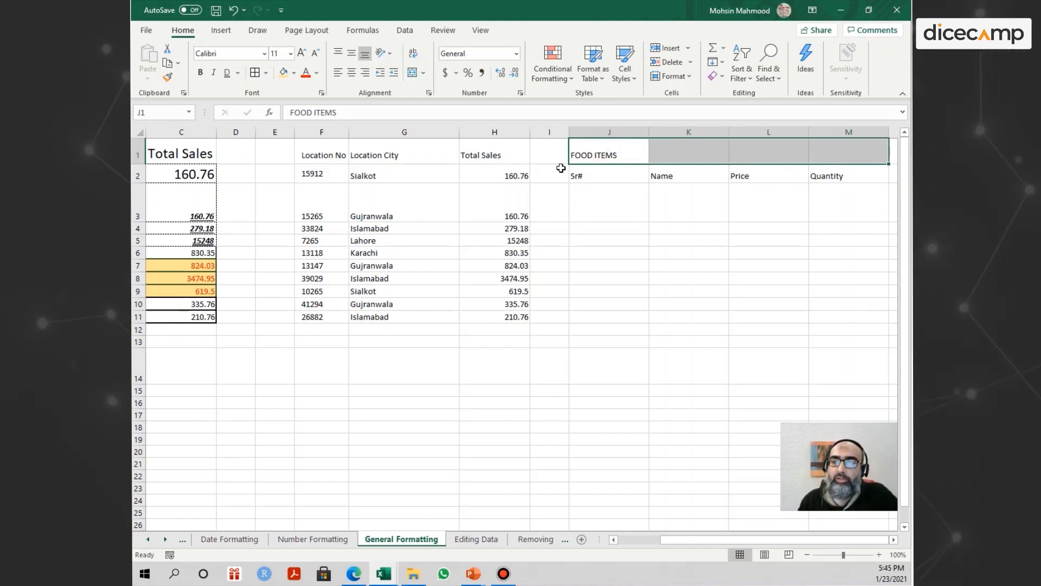
{"action": "left_click", "coordinate": [628, 152]}
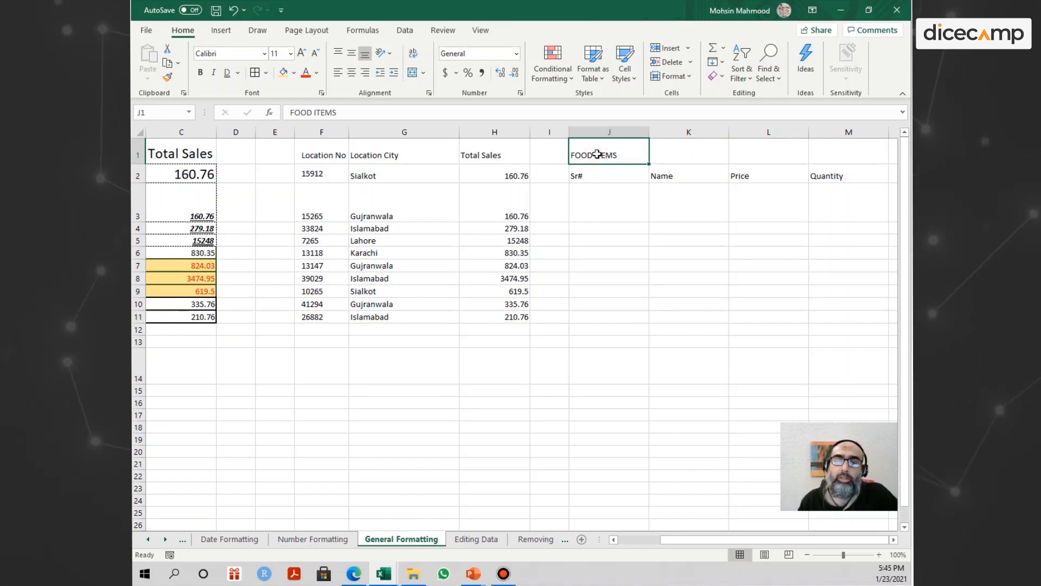
{"action": "left_click_drag", "start_coordinate": [597, 155], "coordinate": [864, 163]}
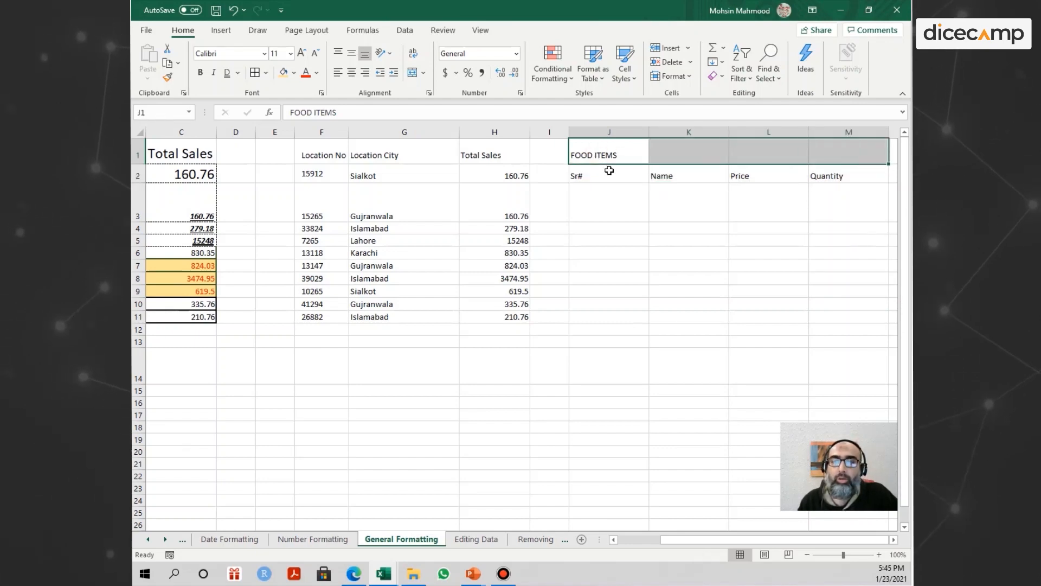
{"action": "left_click", "coordinate": [413, 75]}
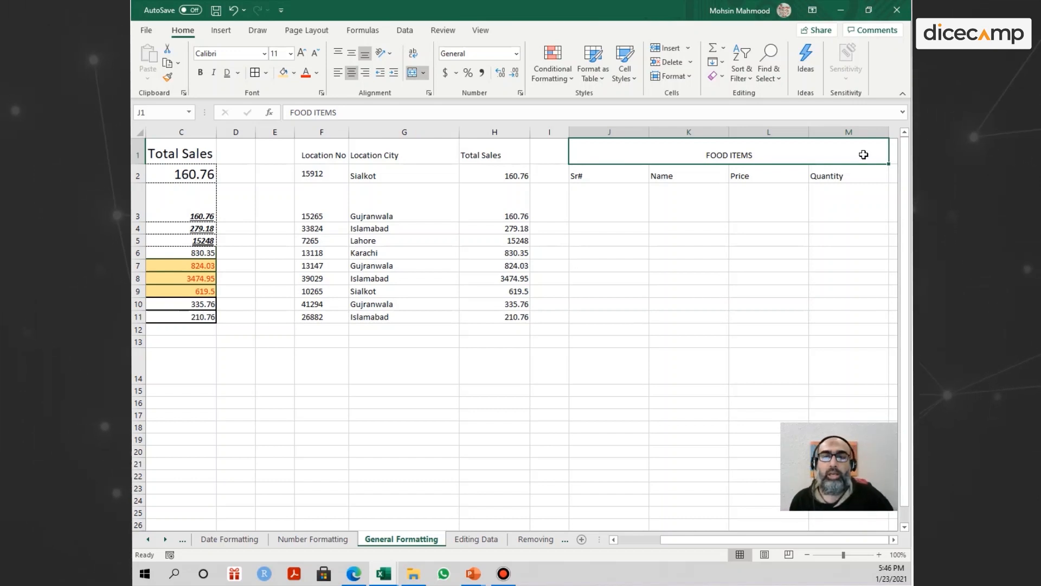
Unmerge the FOOD ITEMS title and merge and center it across J1:M1 again, doing so twice
{"action": "left_click", "coordinate": [423, 73]}
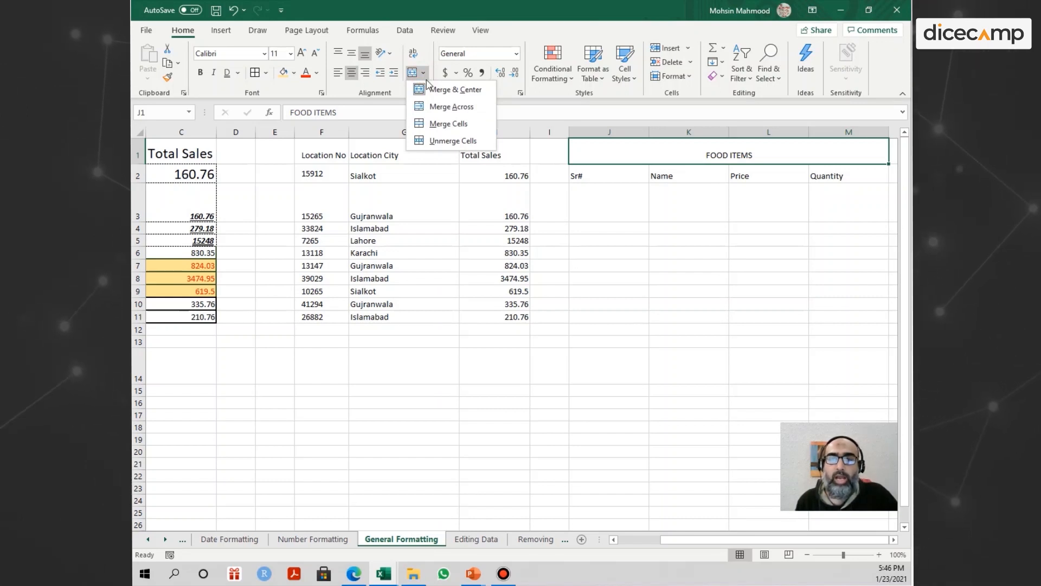
{"action": "left_click", "coordinate": [444, 140]}
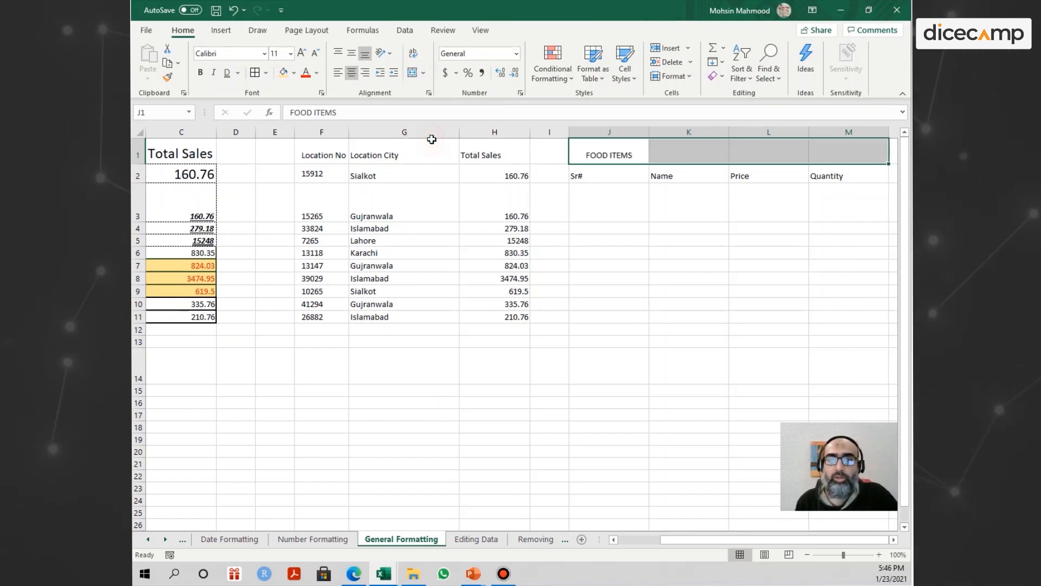
{"action": "left_click", "coordinate": [414, 72]}
{"action": "left_click", "coordinate": [424, 73]}
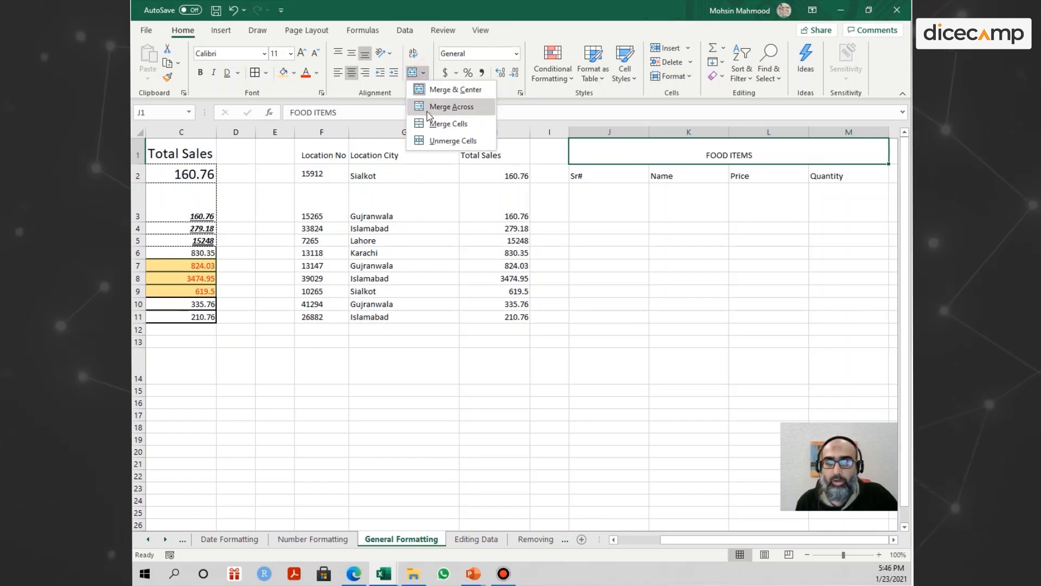
{"action": "left_click", "coordinate": [438, 138]}
{"action": "left_click", "coordinate": [424, 73]}
{"action": "left_click", "coordinate": [454, 90]}
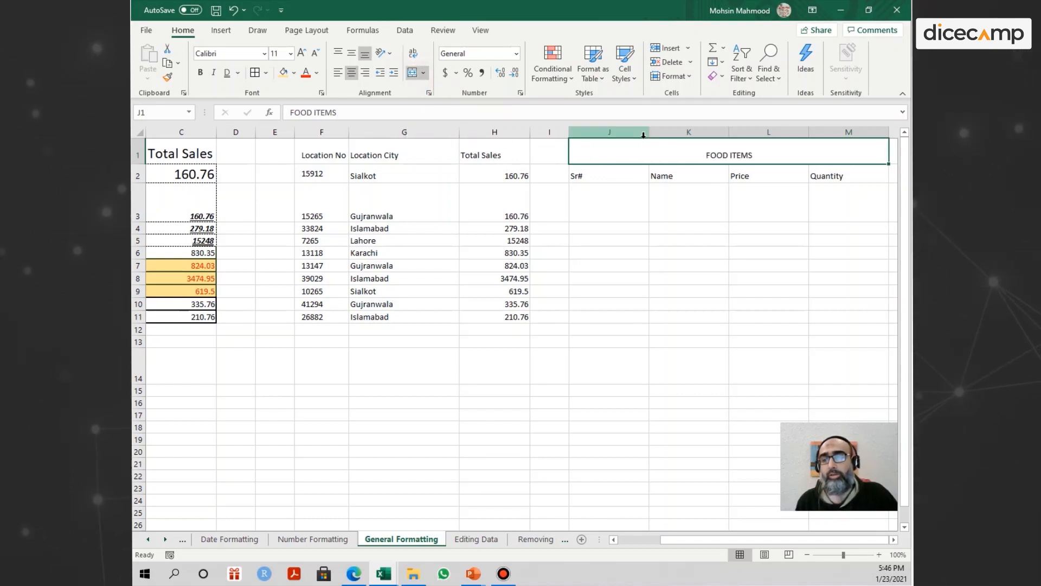